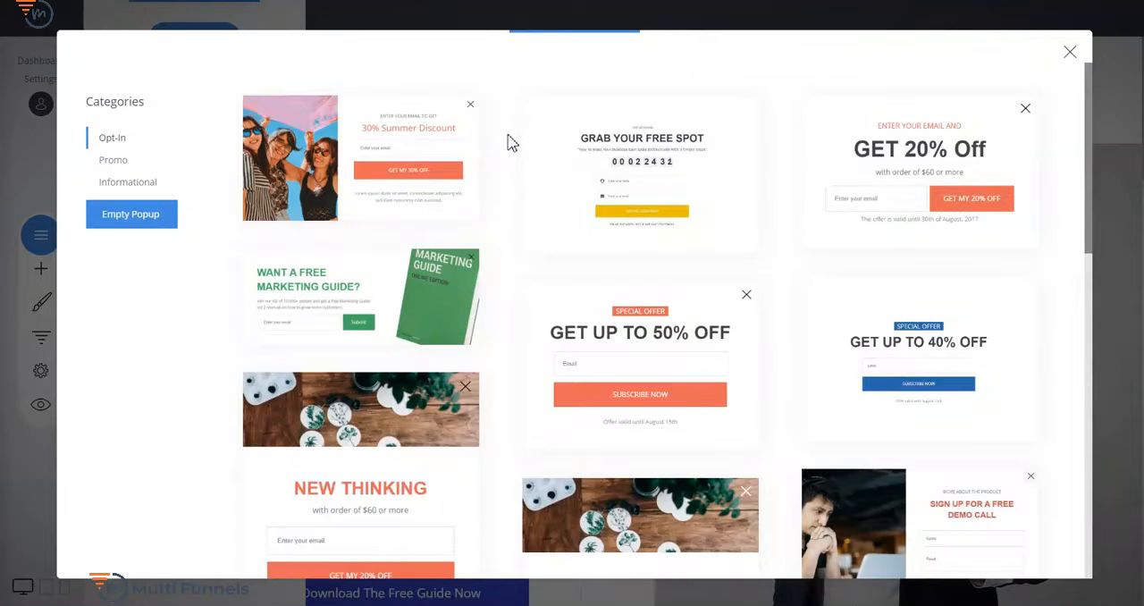
# - Browse the popup templates in the Opt-In, Promo and Informational categories
pyautogui.scroll(-3, 509, 141)
pyautogui.scroll(3, 510, 140)
pyautogui.scroll(-3, 783, 188)
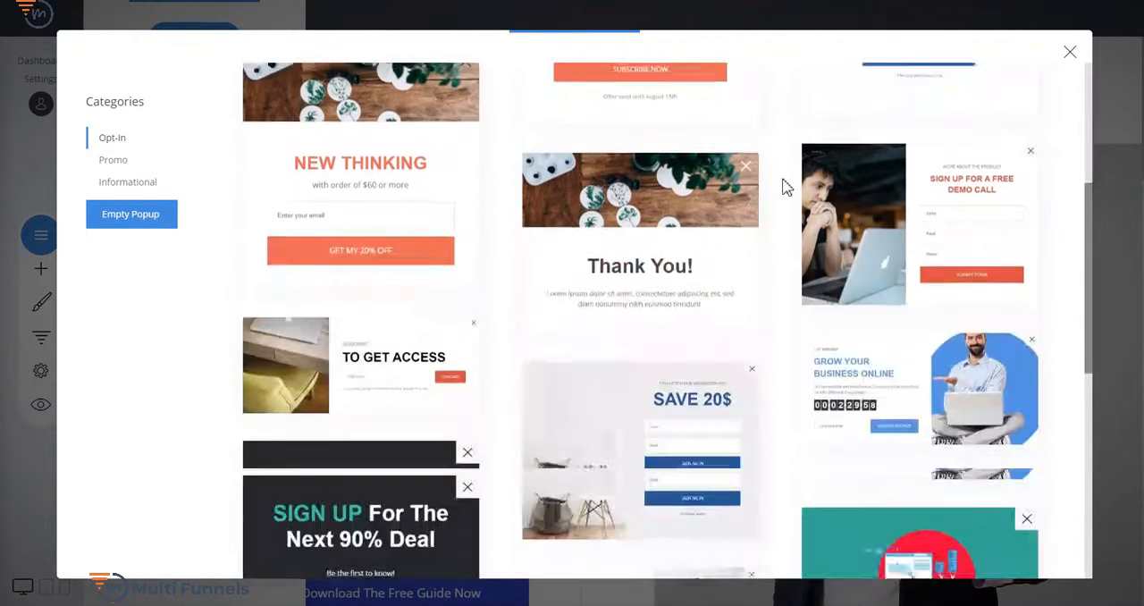
pyautogui.scroll(-5, 783, 186)
pyautogui.scroll(2, 782, 183)
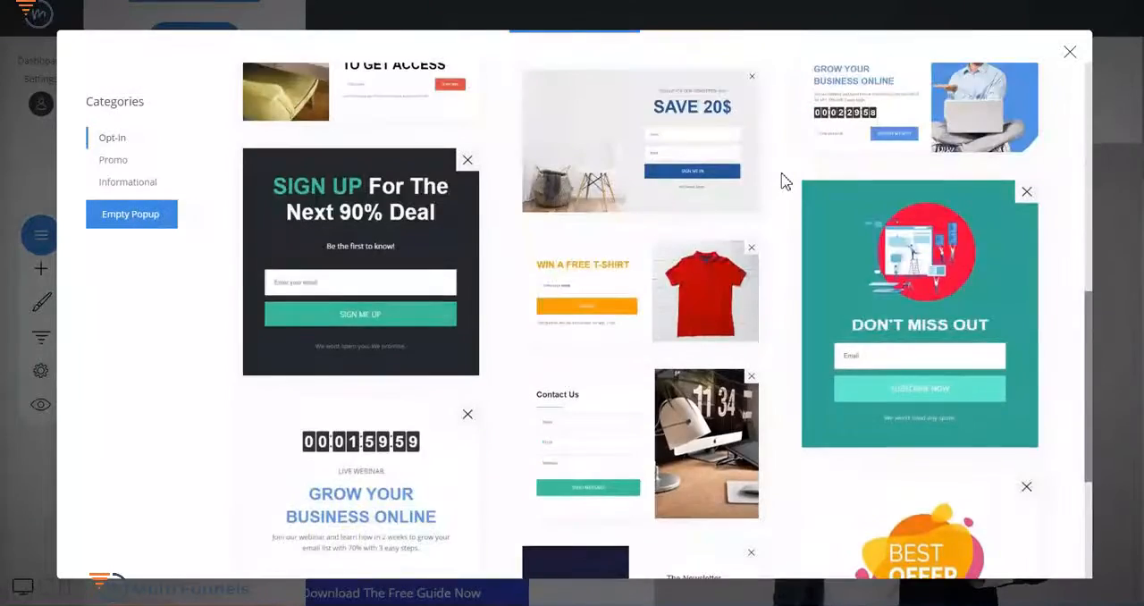
pyautogui.scroll(3, 536, 177)
pyautogui.click(113, 165)
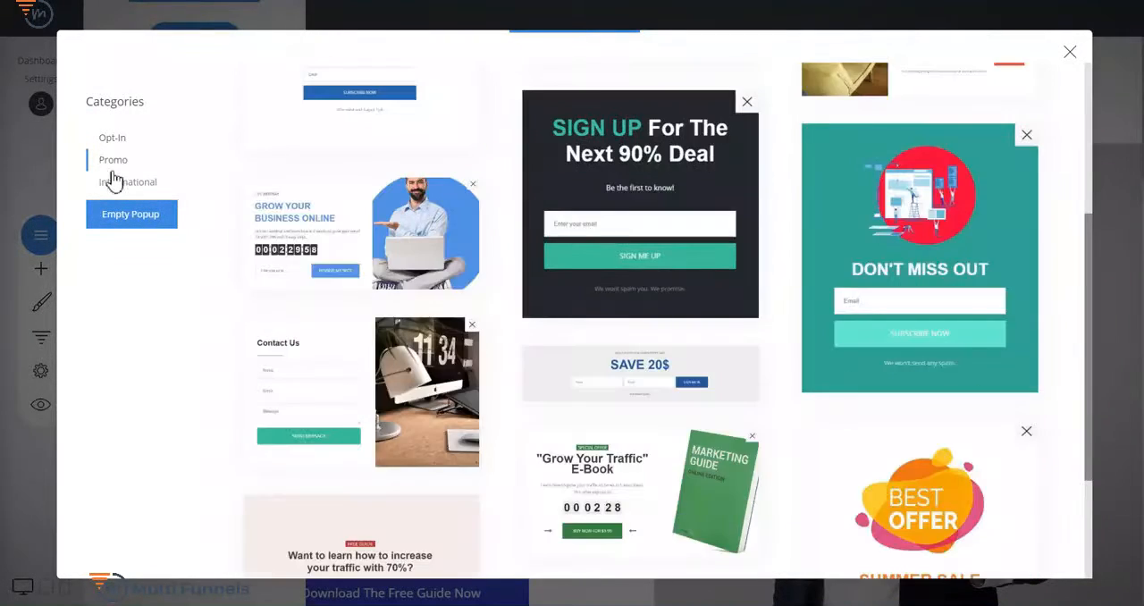
pyautogui.click(113, 179)
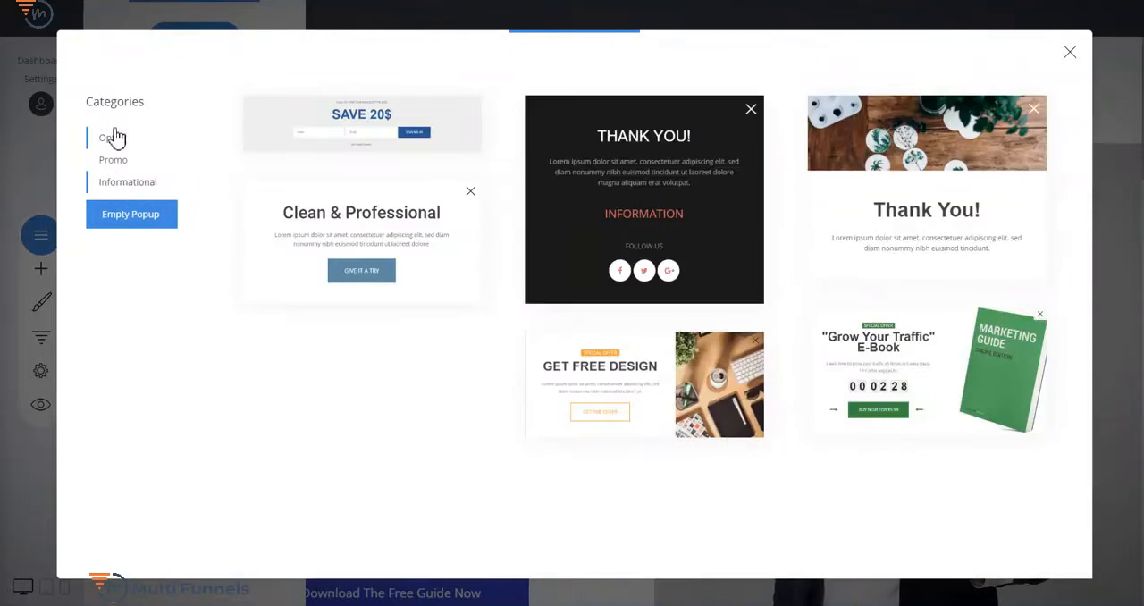
# - Choose "The Newsletter" popup template from the Opt-In category
pyautogui.click(113, 138)
pyautogui.scroll(-6, 796, 217)
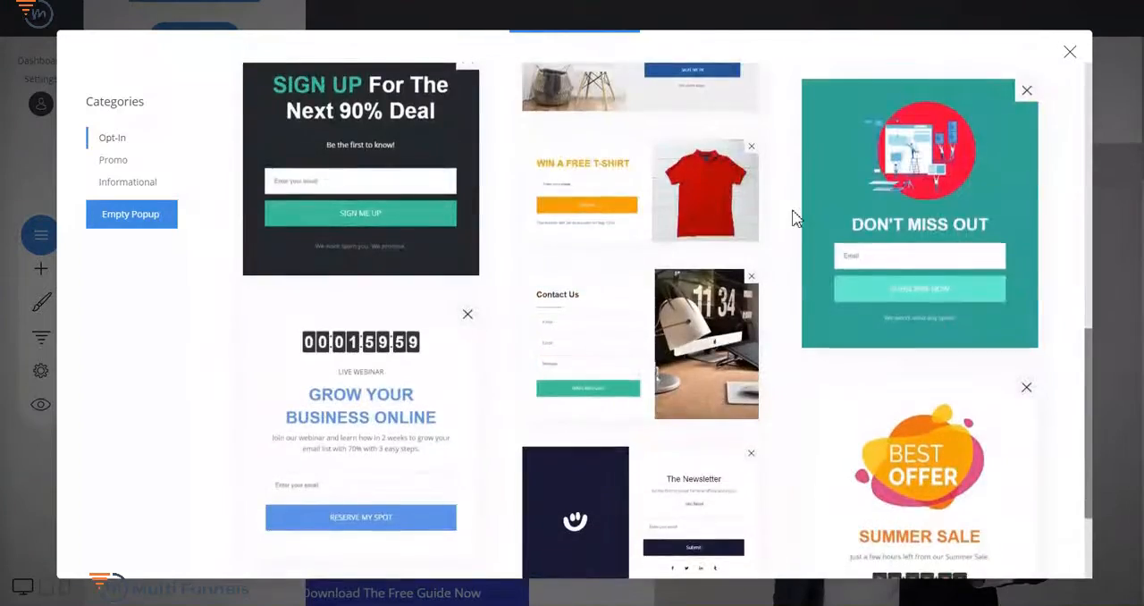
pyautogui.scroll(-2, 797, 219)
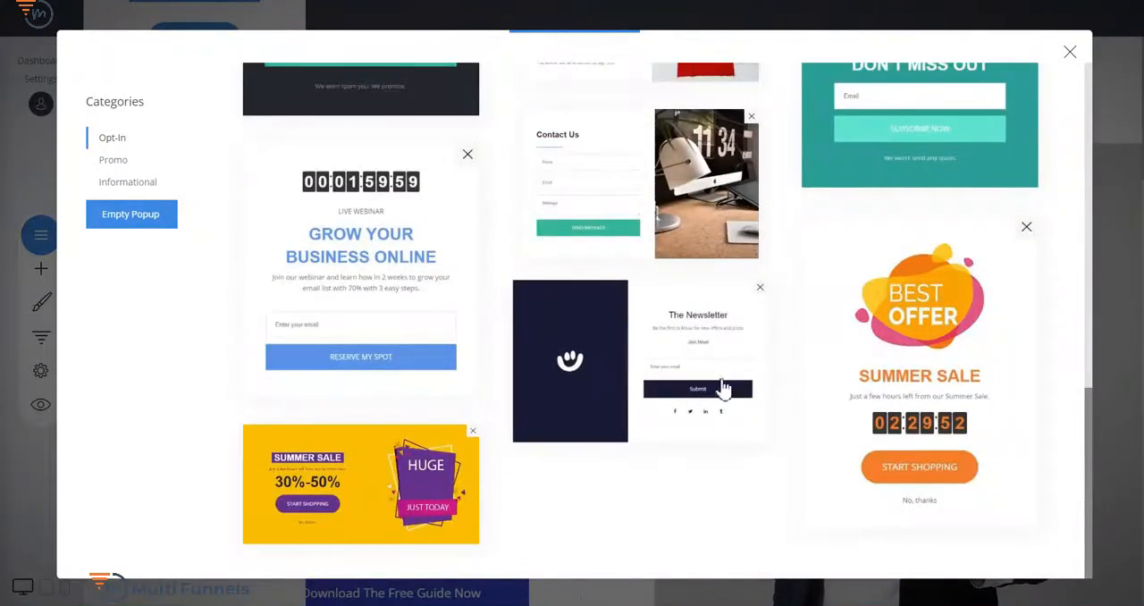
pyautogui.click(673, 360)
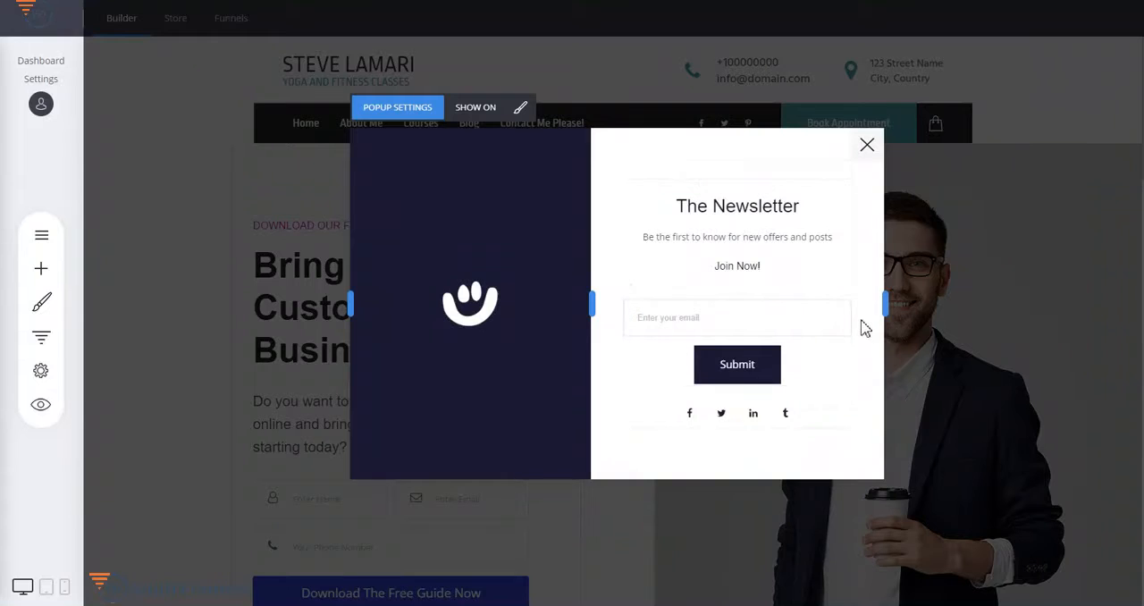
# - Replace the popup's side background image with the smiling woman photo from the file manager
pyautogui.moveTo(459, 265)
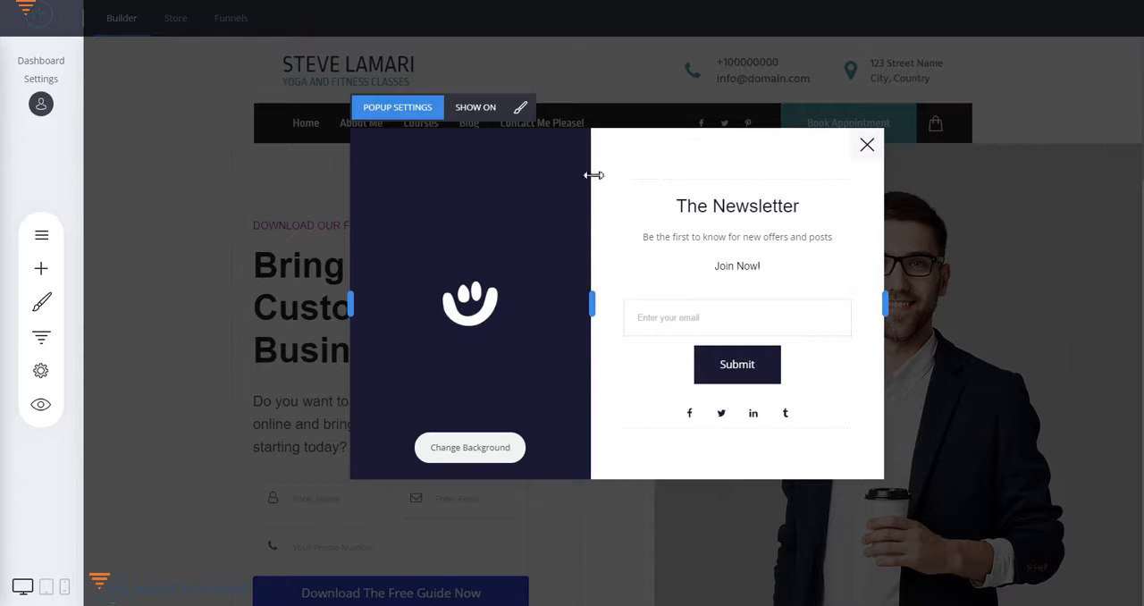
pyautogui.click(472, 451)
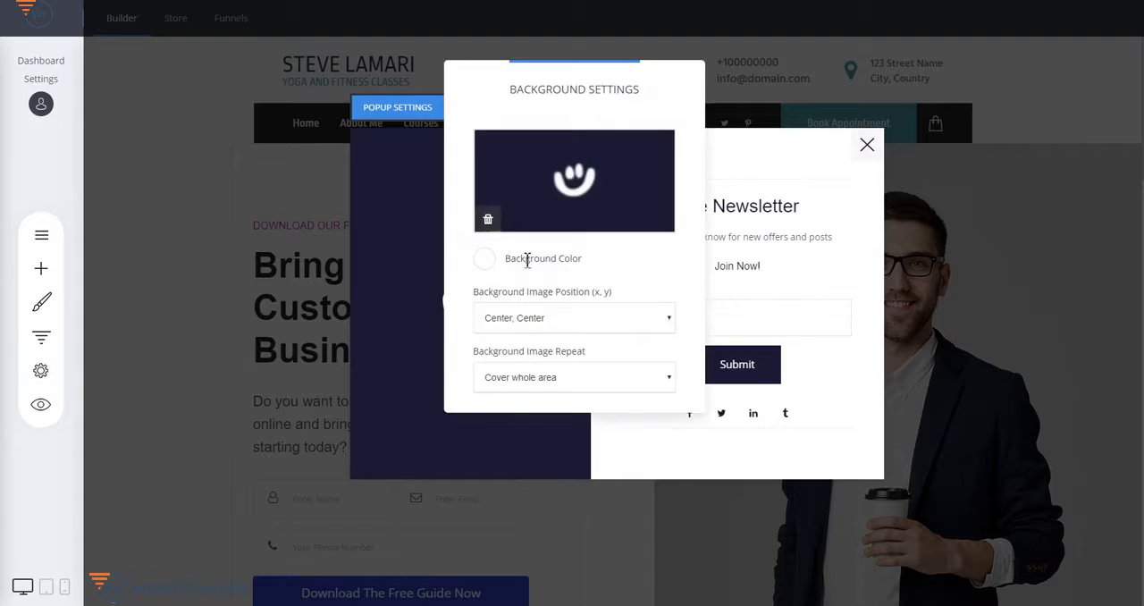
pyautogui.click(579, 170)
pyautogui.doubleClick(474, 151)
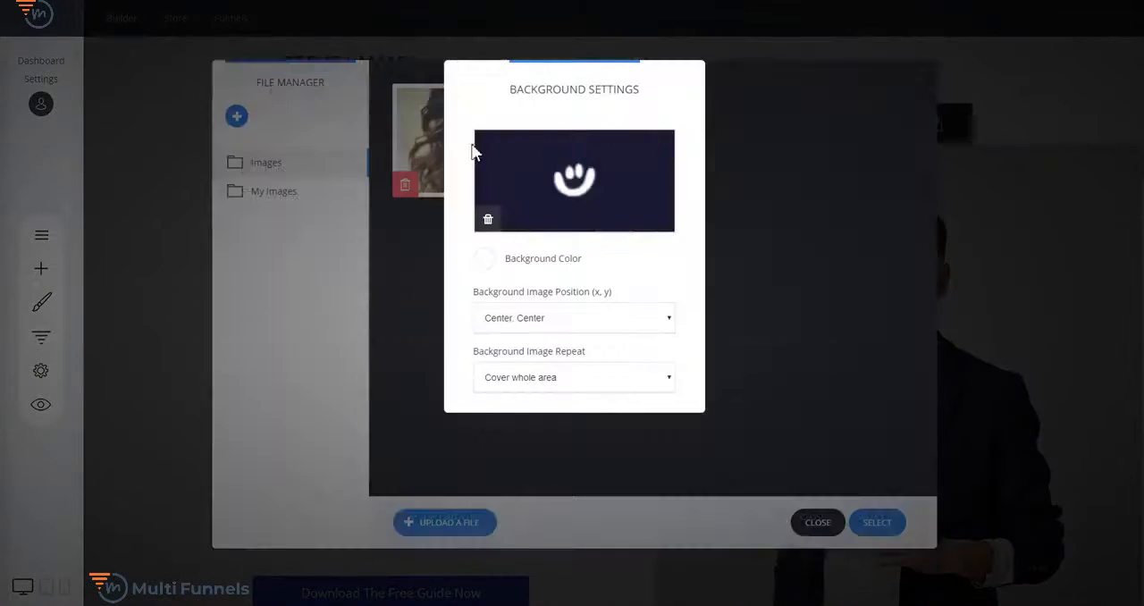
pyautogui.click(815, 249)
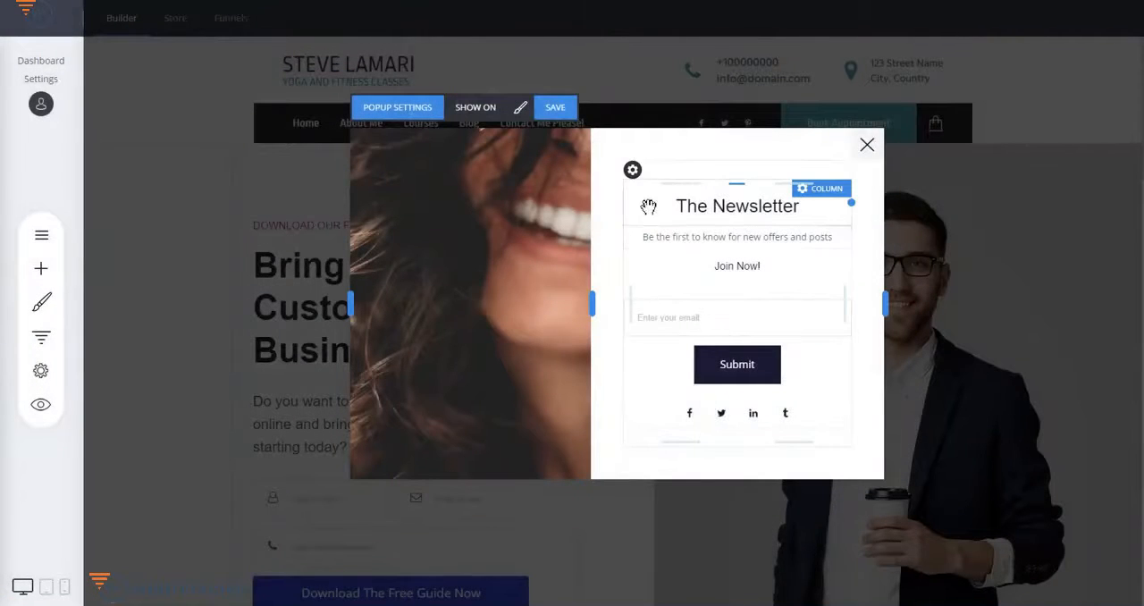
# - Add an Image widget above "The Newsletter" heading, fill it with the smiling woman photo and reduce its height
pyautogui.click(41, 271)
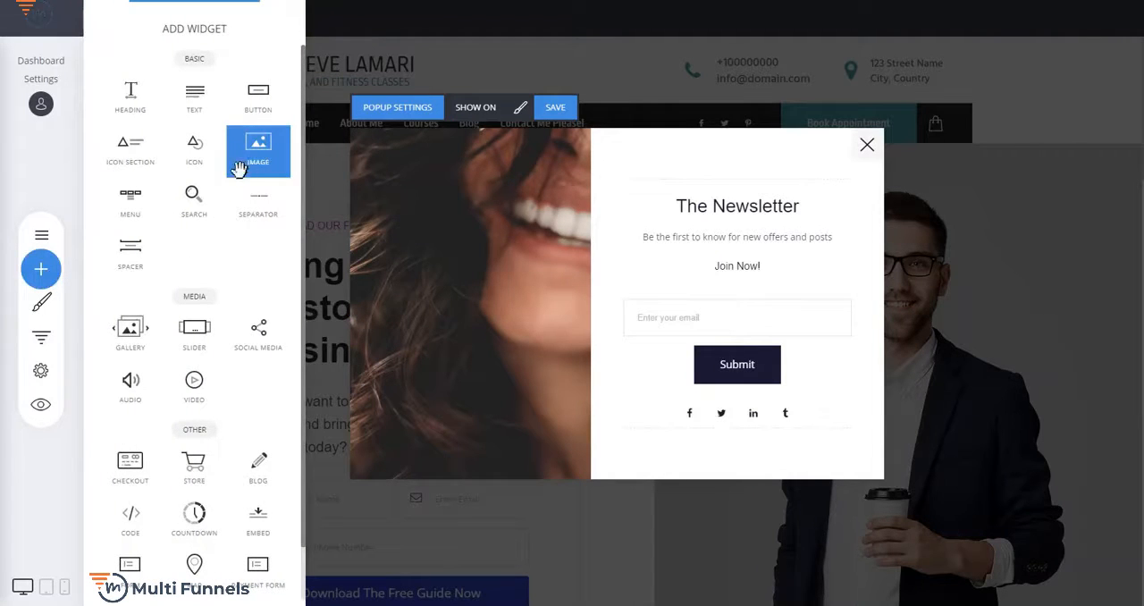
pyautogui.moveTo(234, 159); pyautogui.dragTo(756, 194)
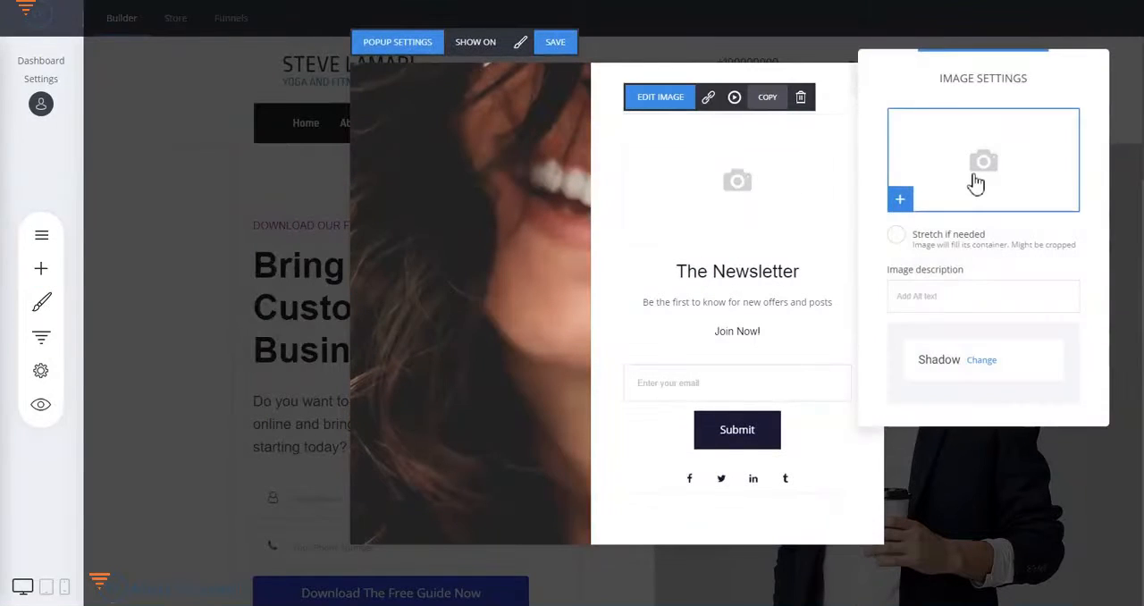
pyautogui.click(976, 183)
pyautogui.click(468, 143)
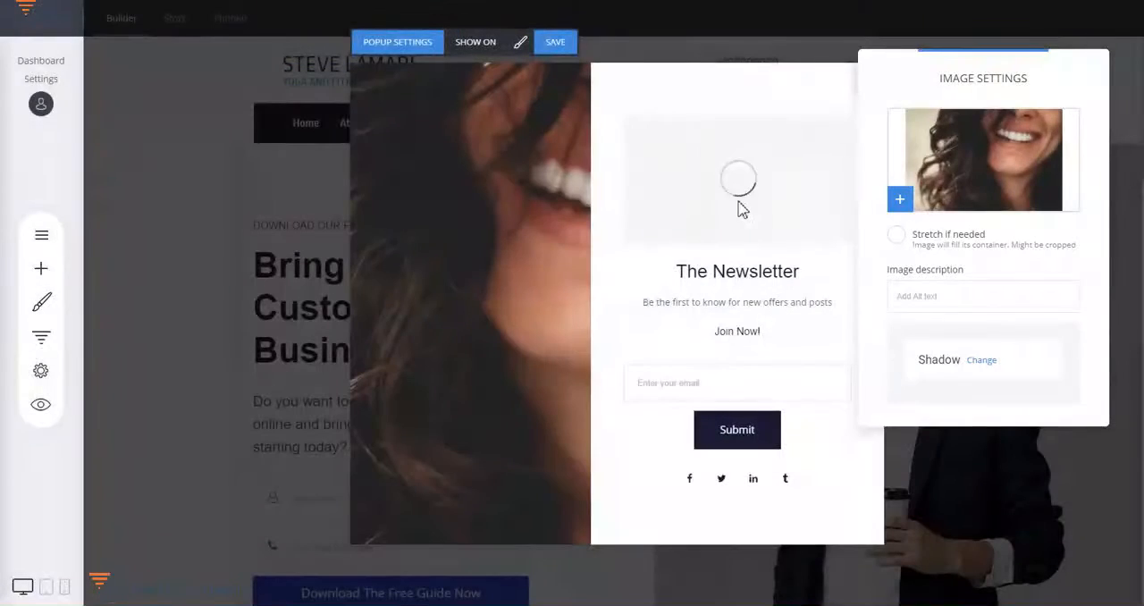
pyautogui.click(742, 215)
pyautogui.moveTo(742, 243); pyautogui.dragTo(756, 217)
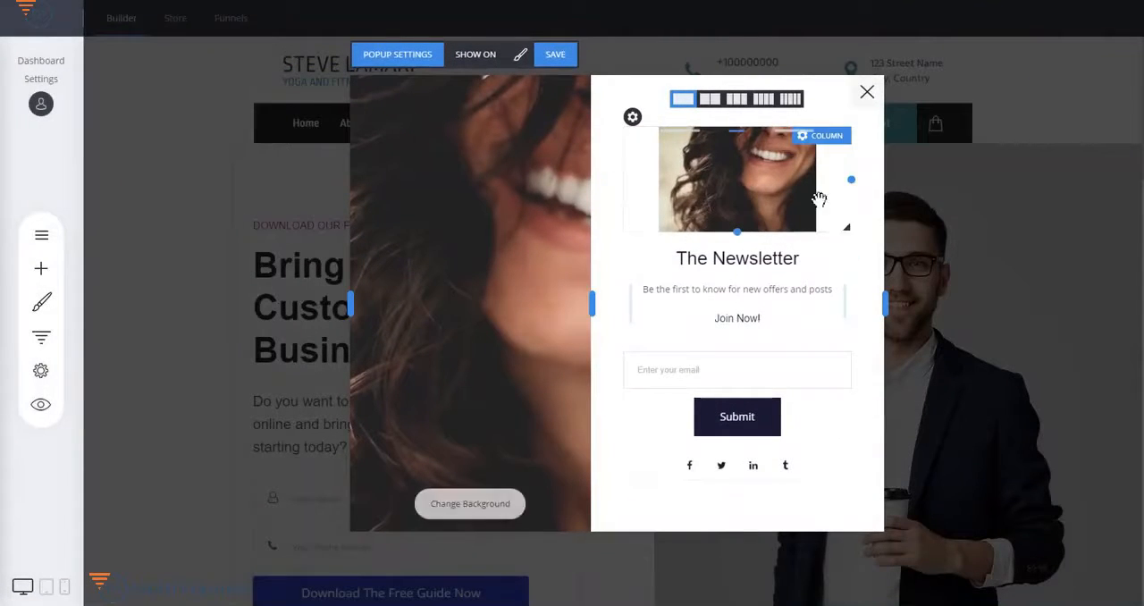
# - Delete the image widget above "The Newsletter" heading
pyautogui.click(755, 182)
pyautogui.click(801, 109)
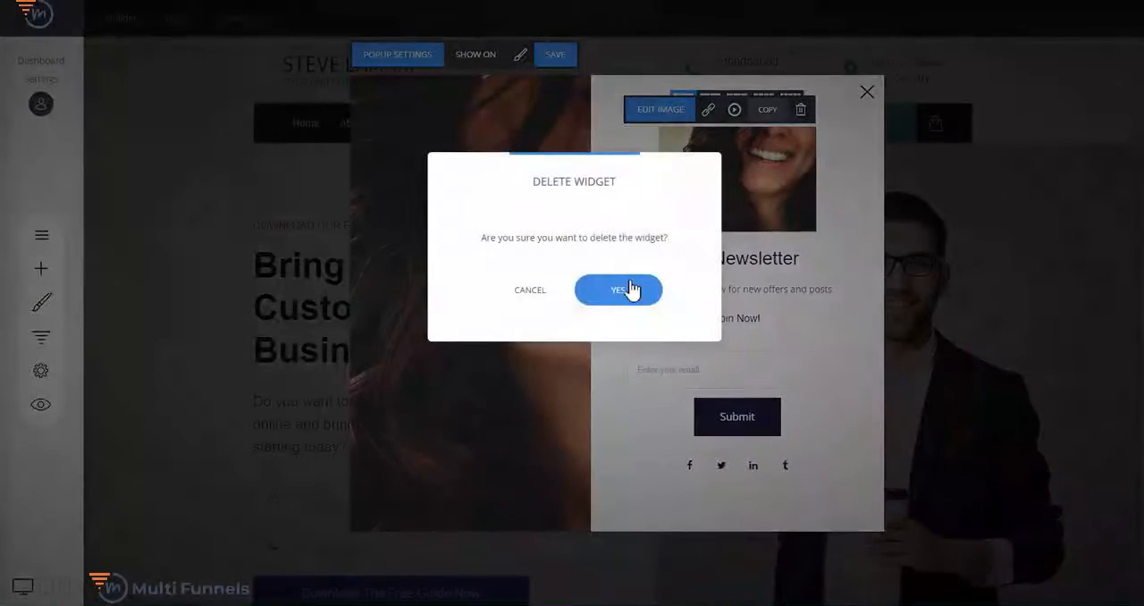
pyautogui.click(631, 289)
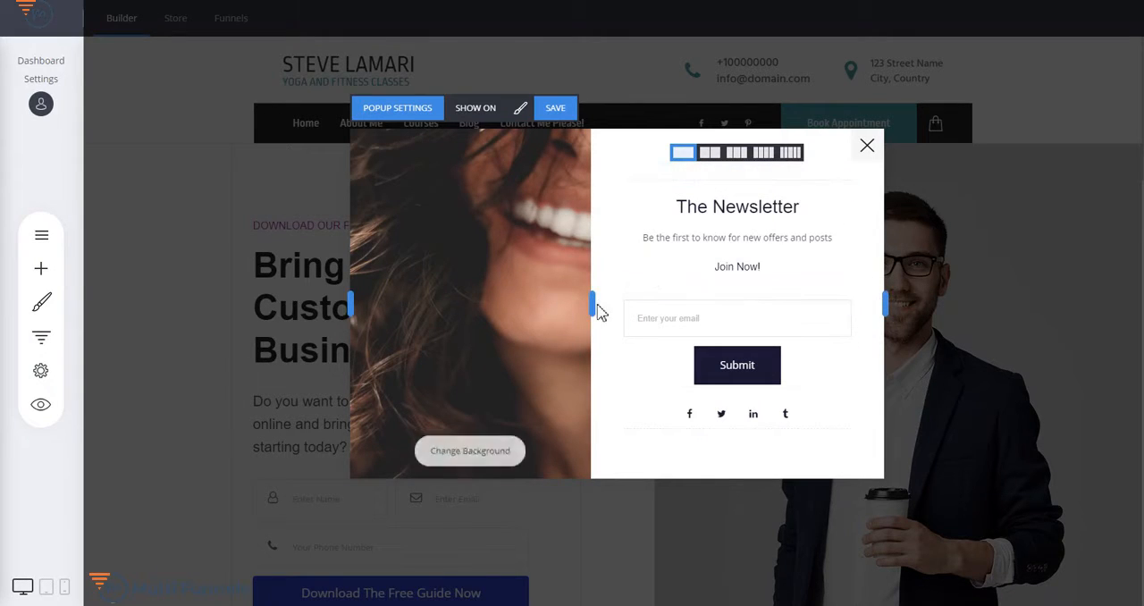
# - Slightly narrow the popup's image area and overall width, and open its content layout settings
pyautogui.moveTo(592, 302)
pyautogui.mouseDown()
pyautogui.moveTo(532, 302)
pyautogui.moveTo(646, 304)
pyautogui.moveTo(582, 303)
pyautogui.mouseUp()
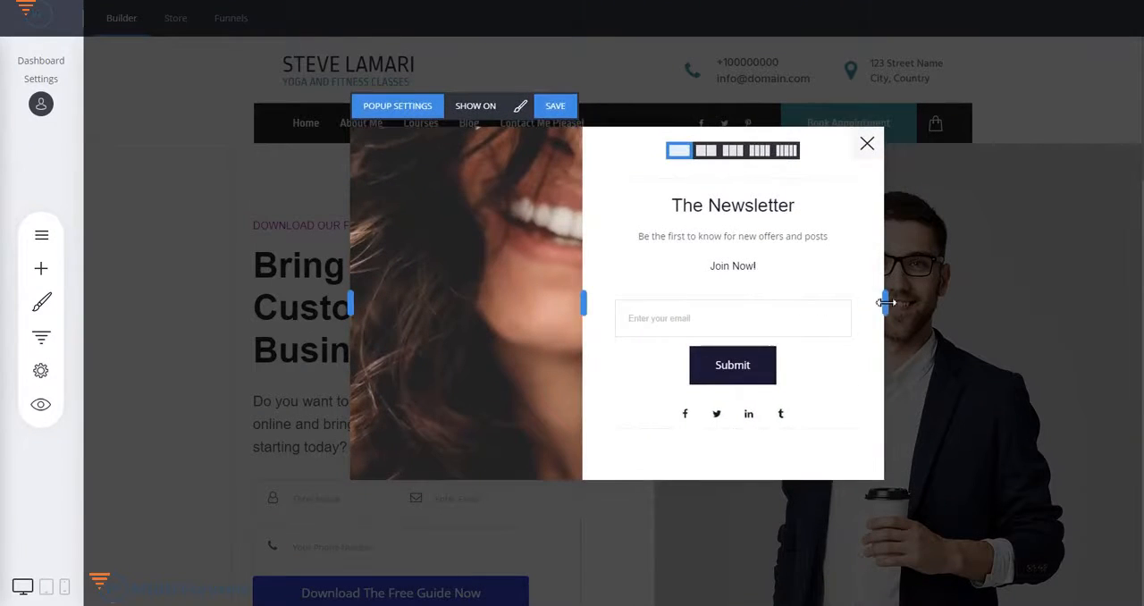
pyautogui.moveTo(883, 301)
pyautogui.mouseDown()
pyautogui.moveTo(939, 301)
pyautogui.moveTo(878, 299)
pyautogui.mouseUp()
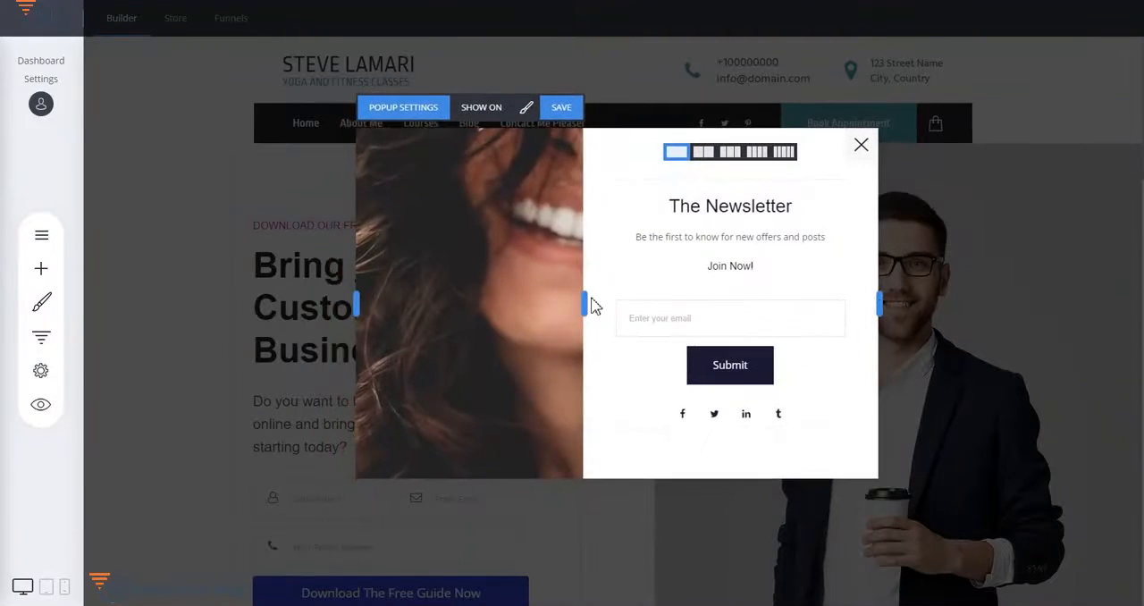
pyautogui.click(529, 109)
pyautogui.moveTo(598, 87); pyautogui.dragTo(274, 93)
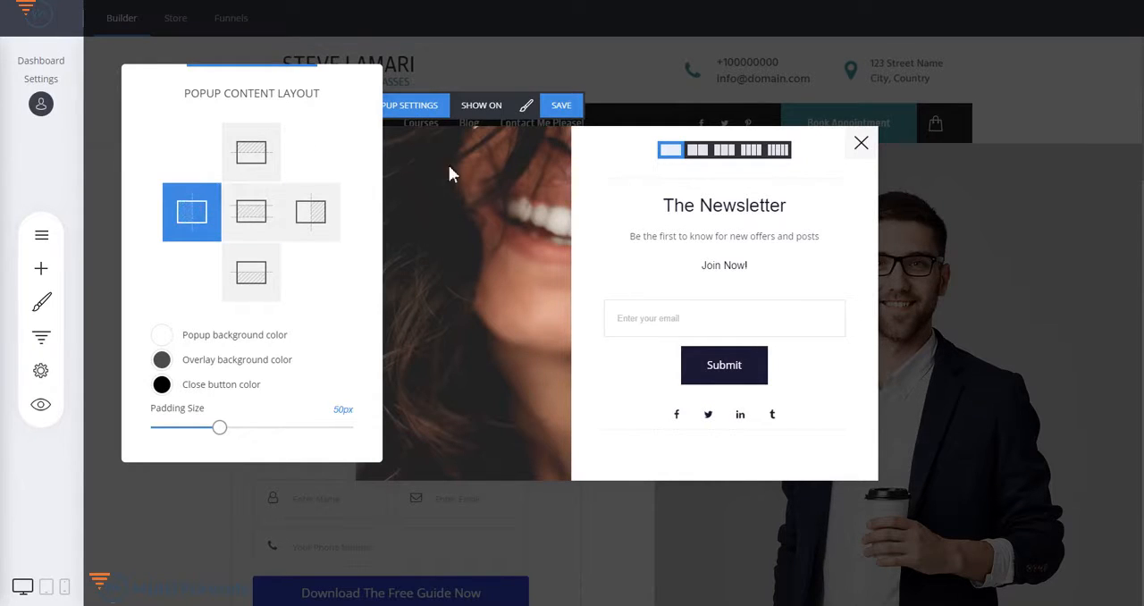
# - Try the right, top, bottom and centre content layouts for the popup and return to the left-image layout
pyautogui.click(318, 223)
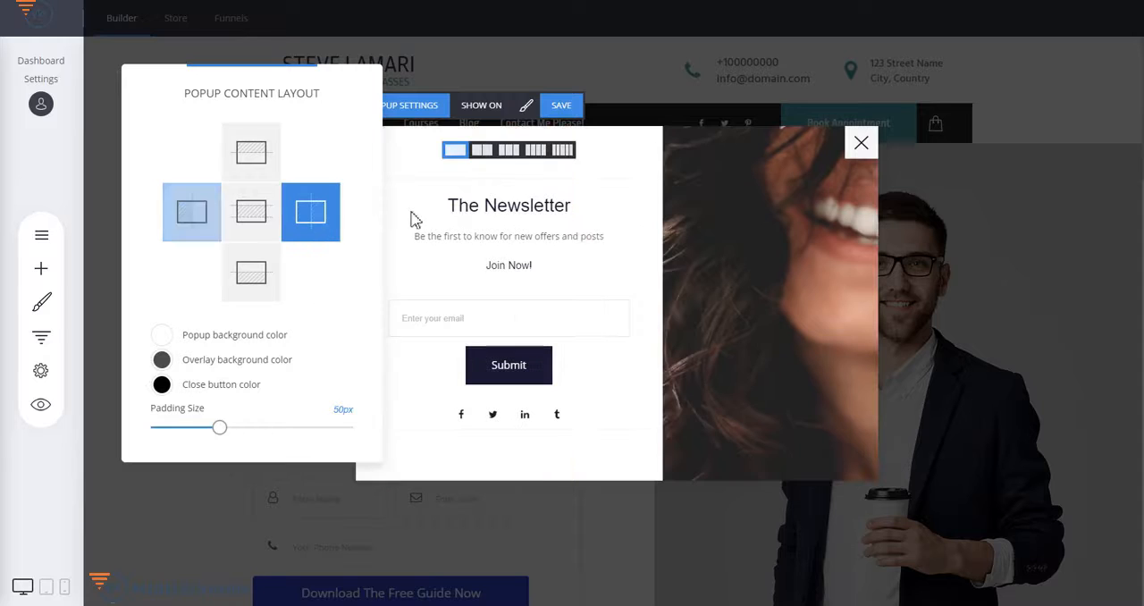
pyautogui.click(262, 161)
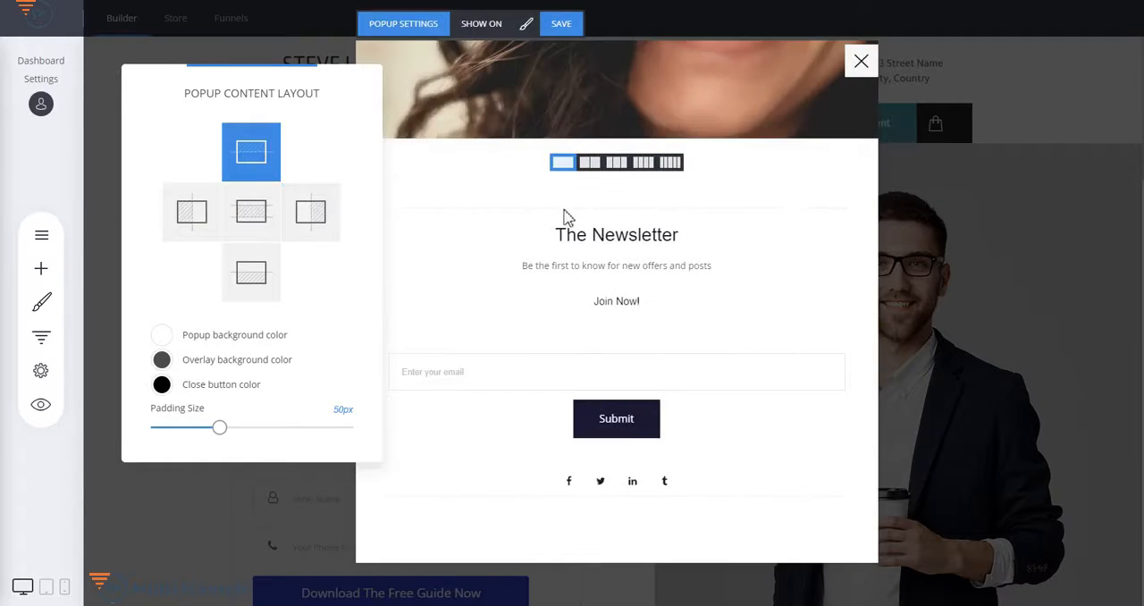
pyautogui.click(239, 279)
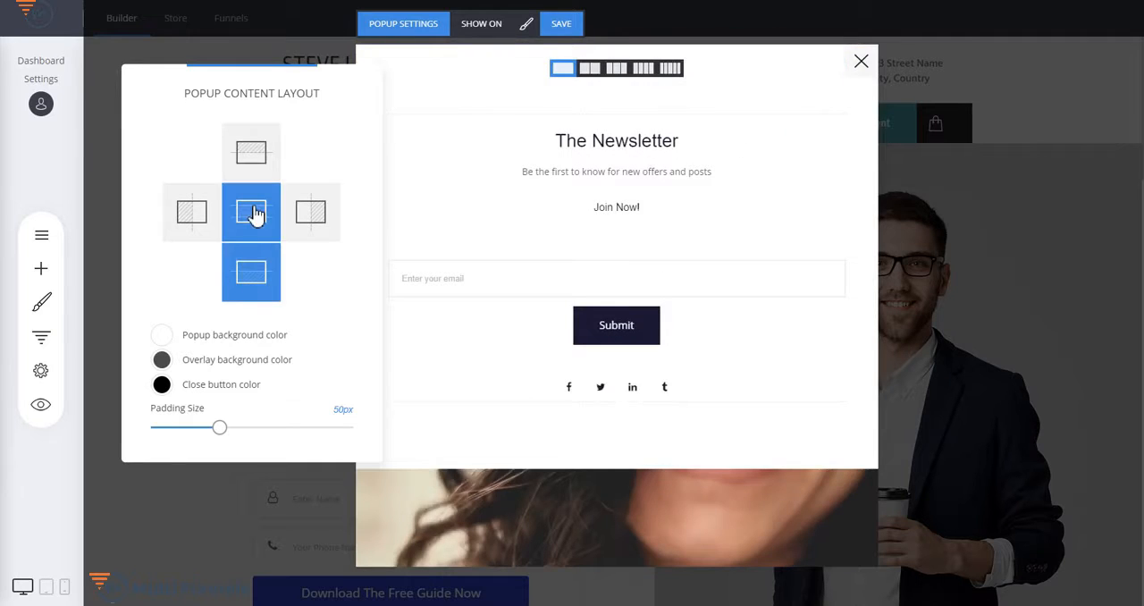
pyautogui.click(255, 213)
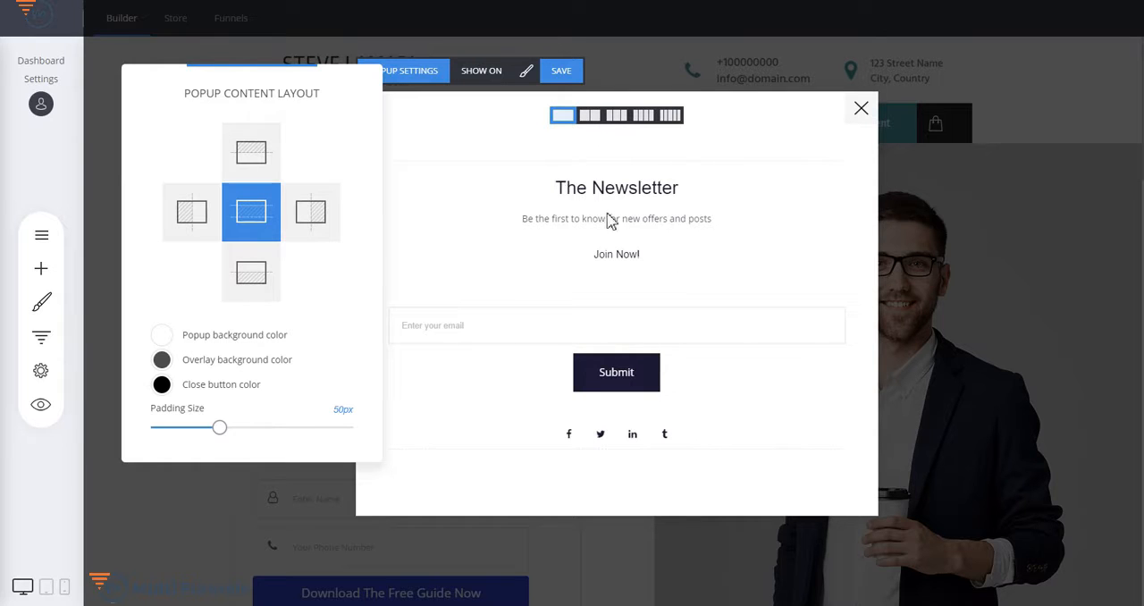
pyautogui.click(208, 219)
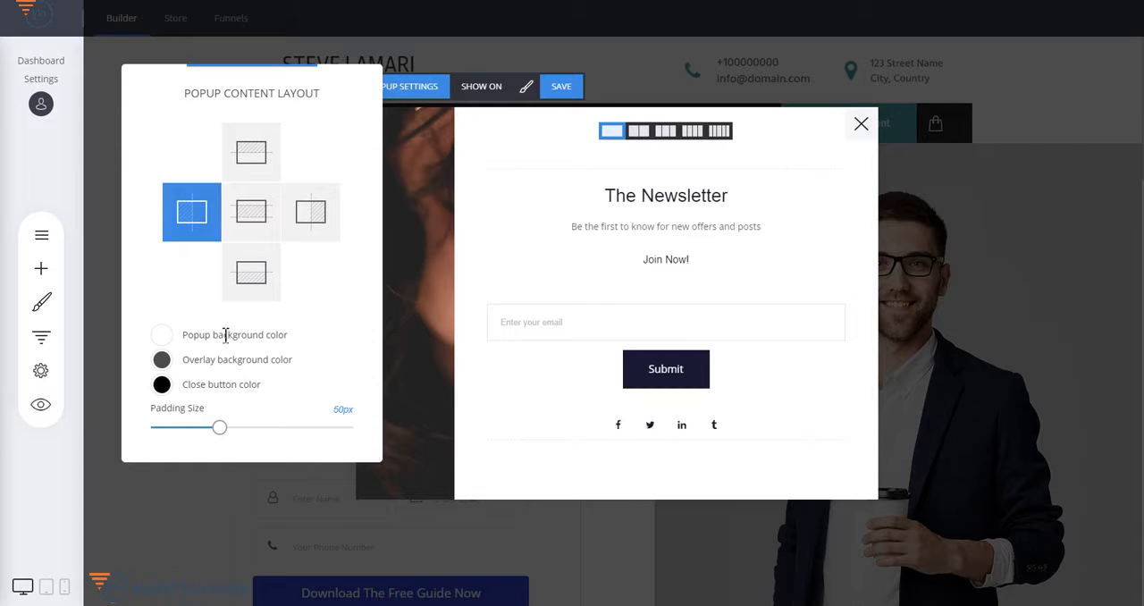
# - Set the popup background to a pale lavender and the overlay background to a lighter grey
pyautogui.click(163, 336)
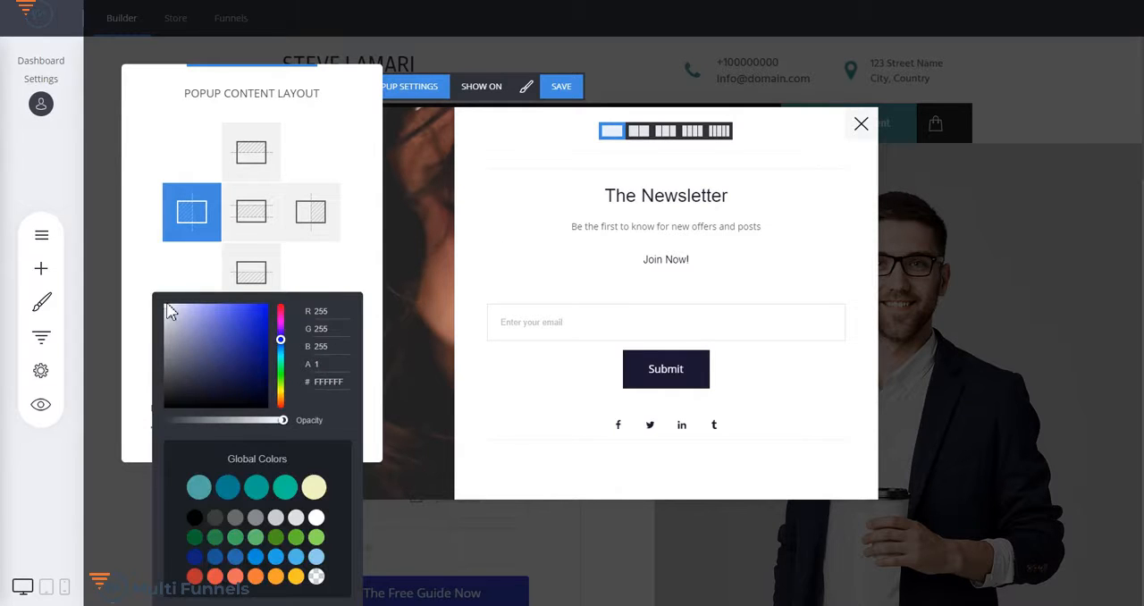
pyautogui.moveTo(170, 311)
pyautogui.mouseDown()
pyautogui.moveTo(220, 335)
pyautogui.moveTo(187, 366)
pyautogui.moveTo(169, 317)
pyautogui.mouseUp()
pyautogui.click(347, 212)
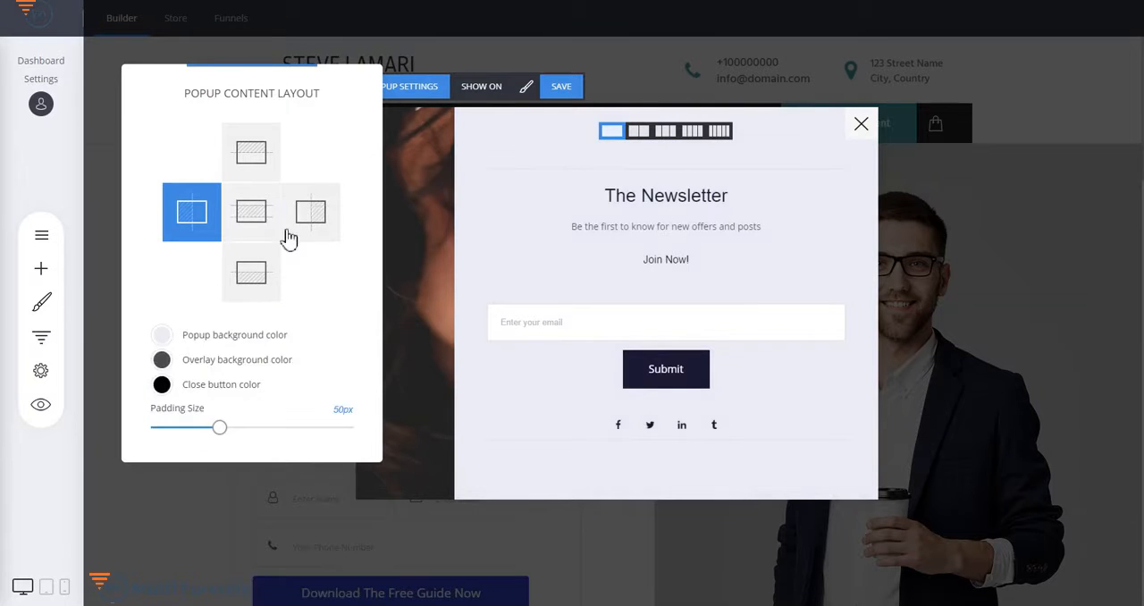
pyautogui.click(161, 360)
pyautogui.moveTo(198, 329); pyautogui.dragTo(158, 397)
pyautogui.click(335, 282)
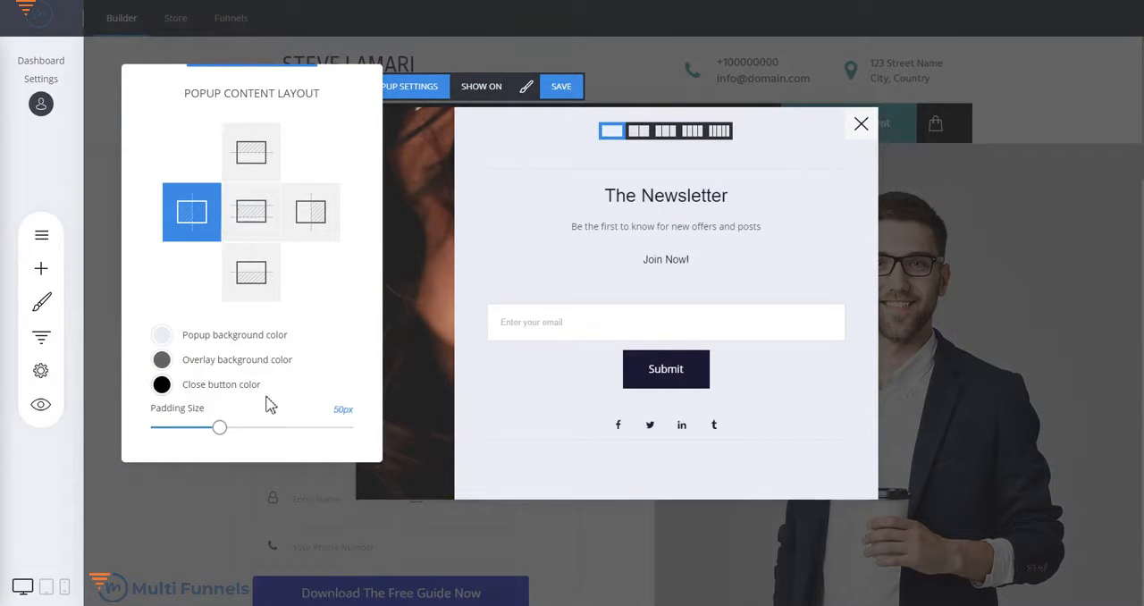
# - Set the popup's padding size to 41px and widen its image area to over a third of the popup
pyautogui.moveTo(220, 427); pyautogui.dragTo(249, 427)
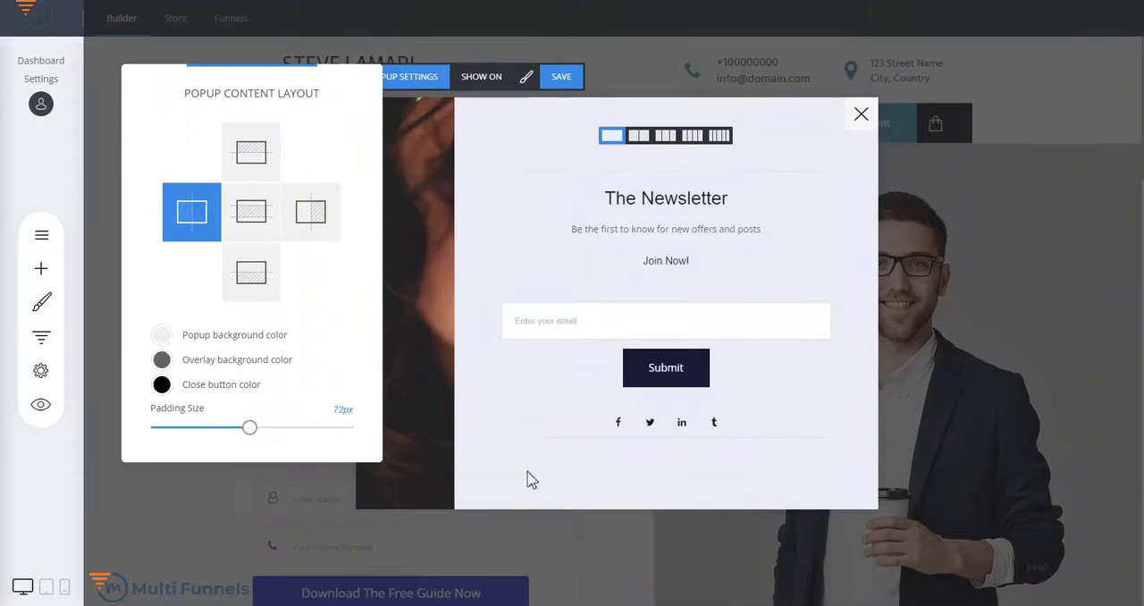
pyautogui.moveTo(248, 432); pyautogui.dragTo(208, 434)
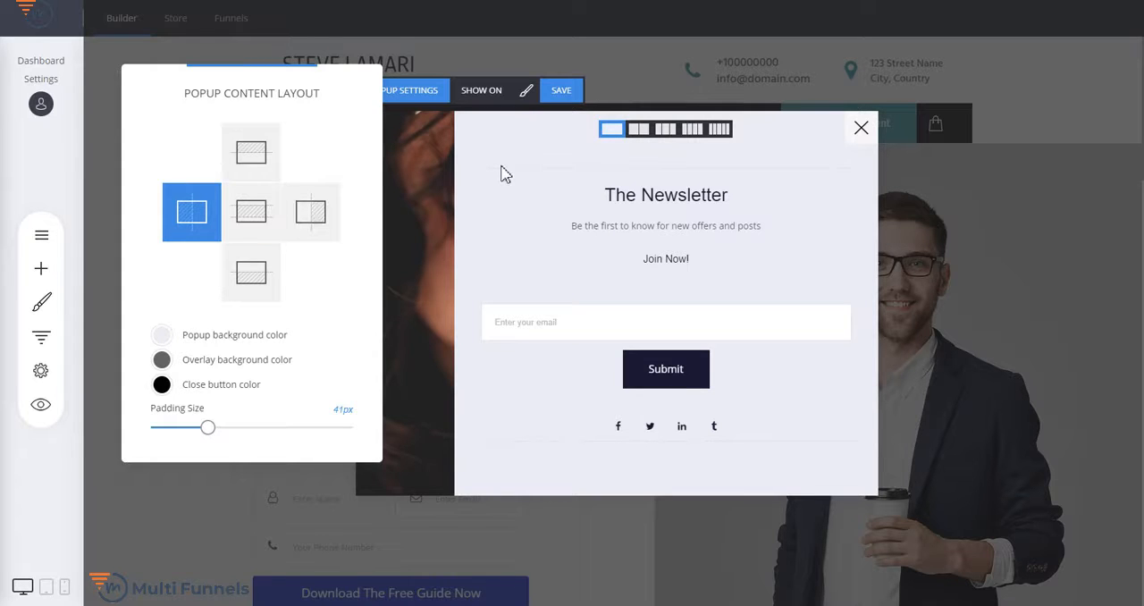
pyautogui.click(503, 173)
pyautogui.moveTo(461, 281); pyautogui.dragTo(549, 289)
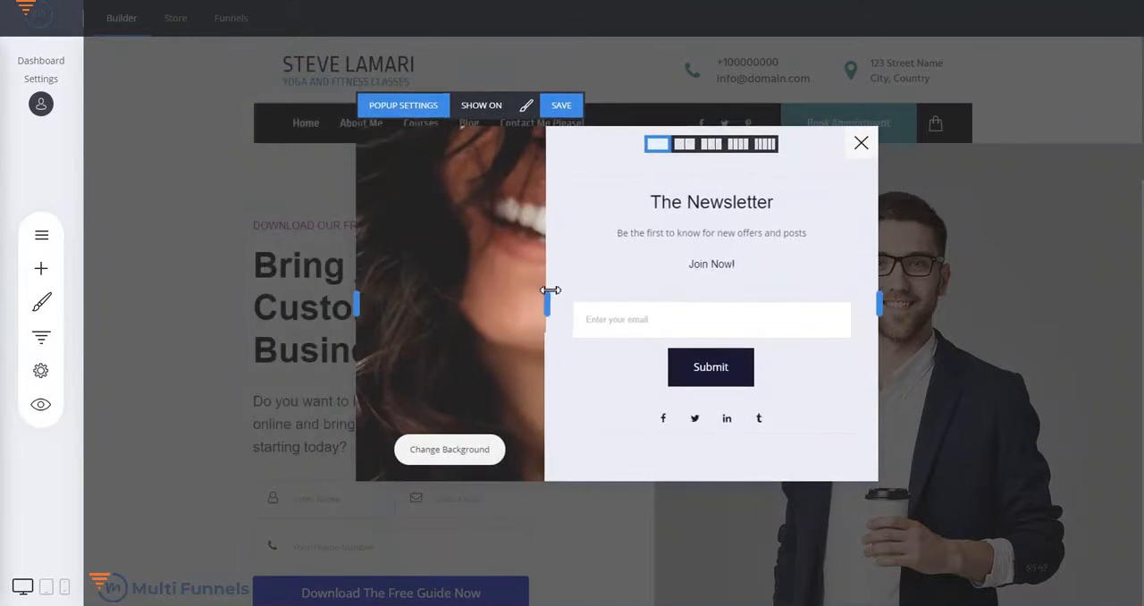
# - Try the bottom-right, bottom-left, full-screen, top-bar and bottom-bar popup positions and return to the centred position
pyautogui.click(402, 108)
pyautogui.moveTo(584, 79); pyautogui.dragTo(289, 46)
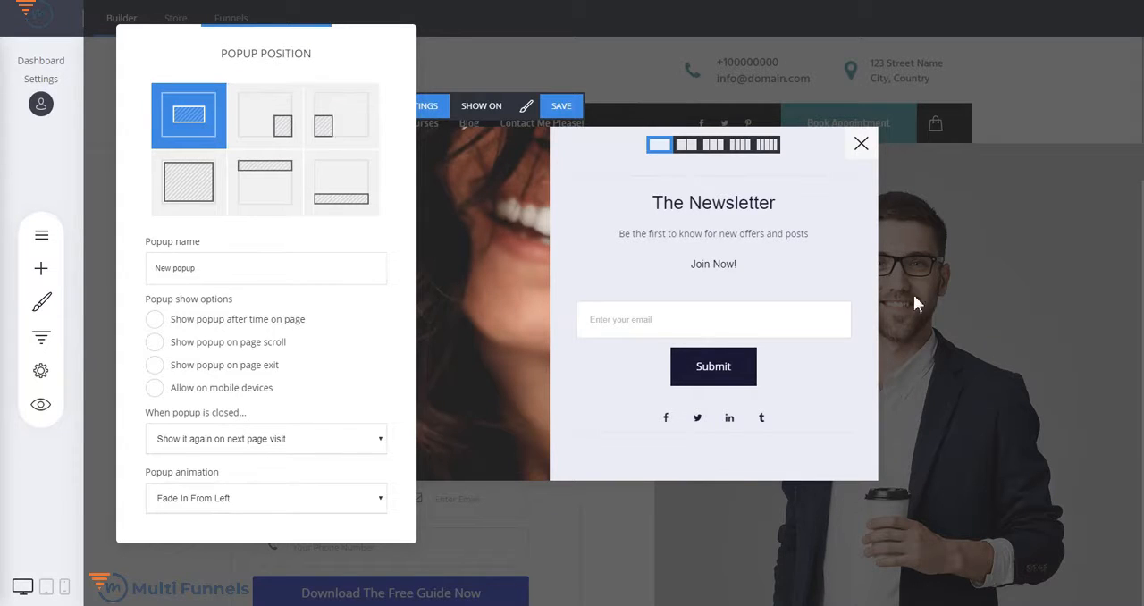
pyautogui.click(273, 117)
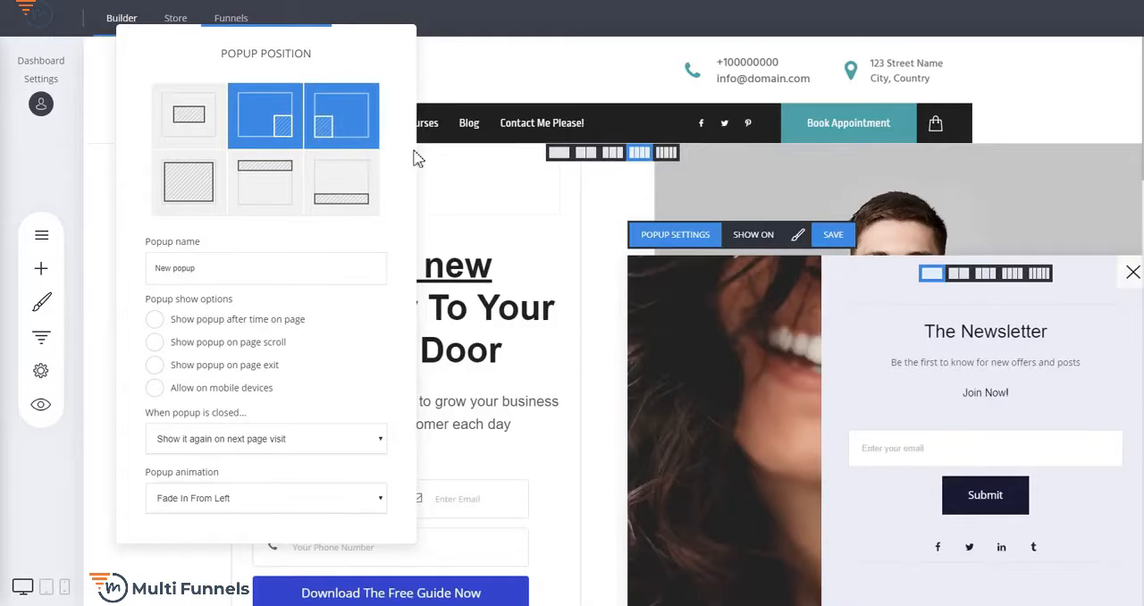
pyautogui.click(364, 127)
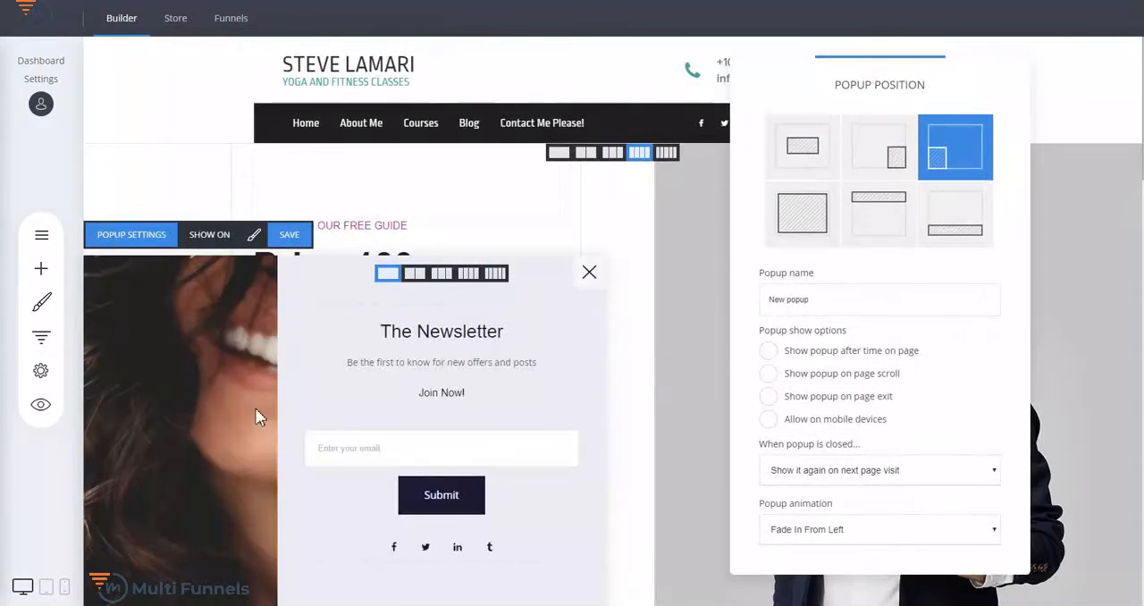
pyautogui.click(803, 216)
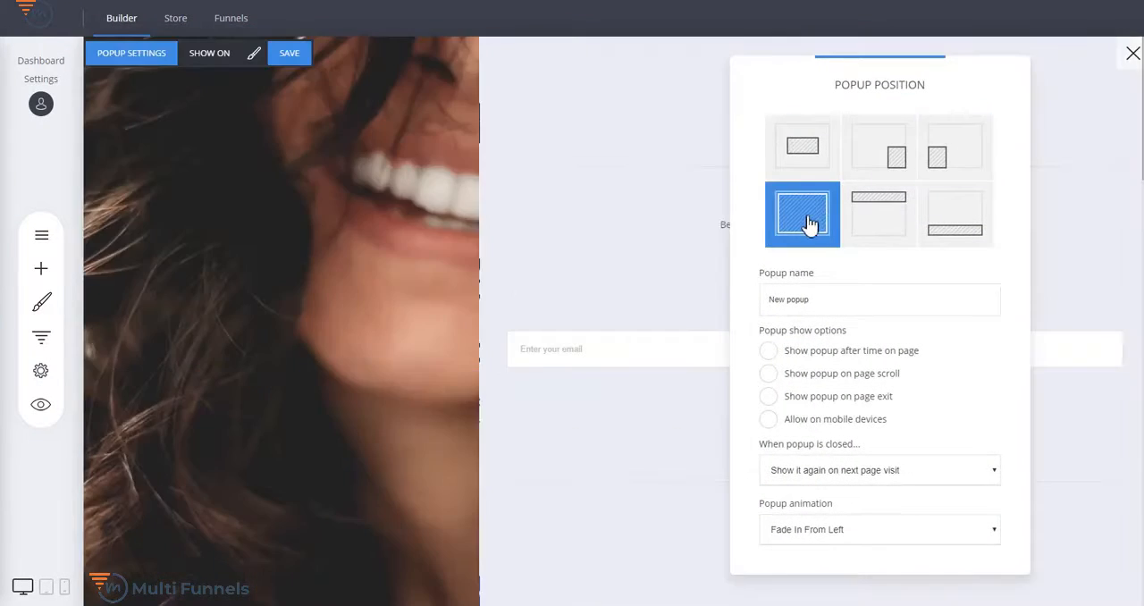
pyautogui.click(545, 125)
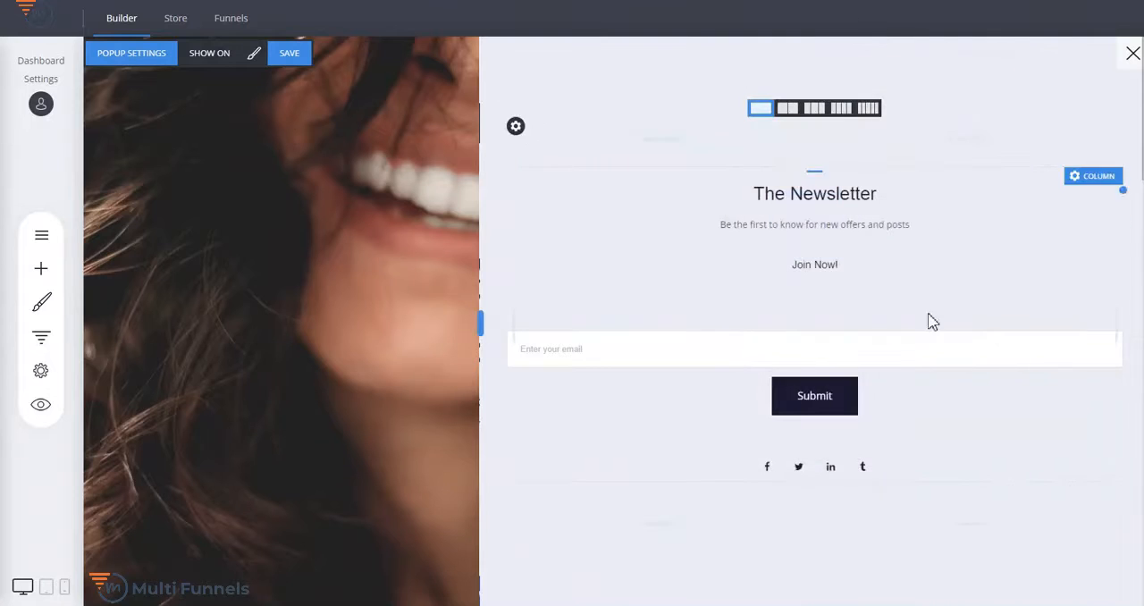
pyautogui.click(143, 53)
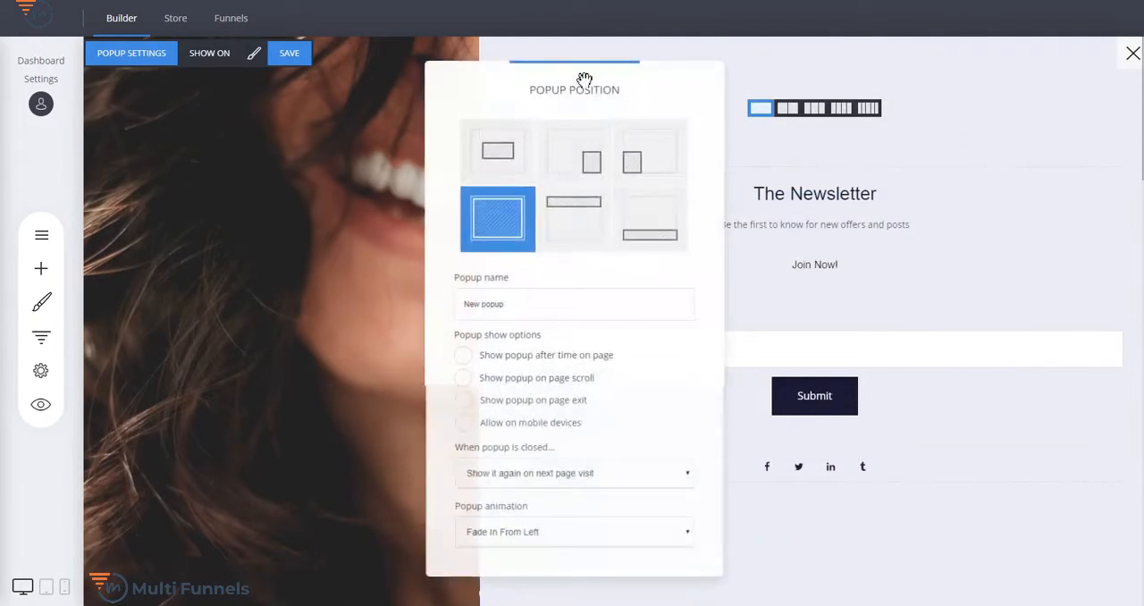
pyautogui.click(594, 230)
pyautogui.click(660, 230)
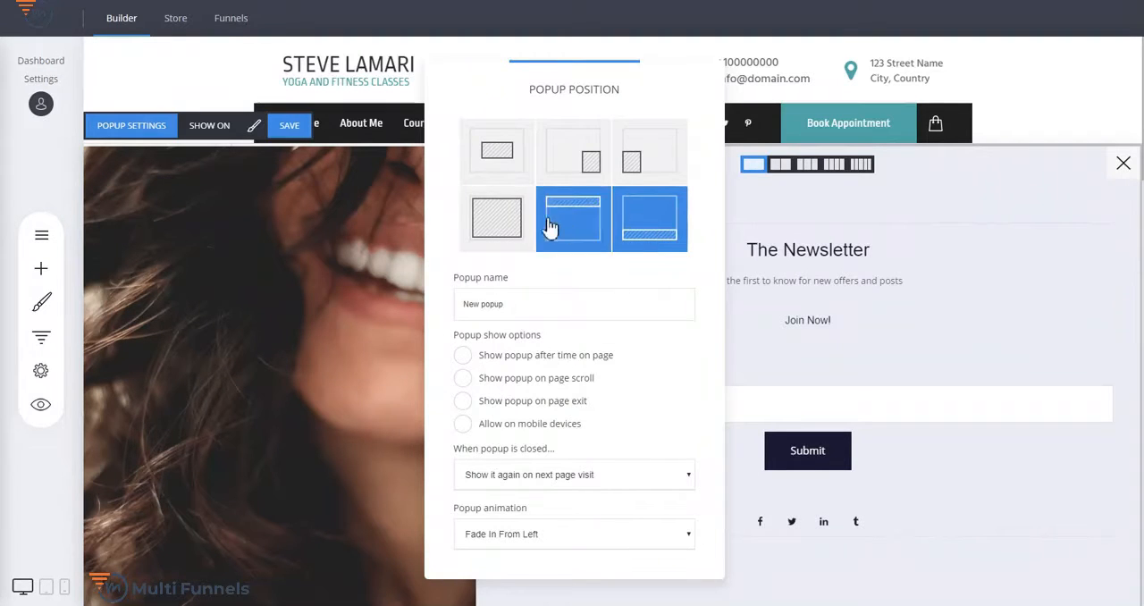
pyautogui.click(496, 162)
pyautogui.moveTo(617, 89); pyautogui.dragTo(314, 49)
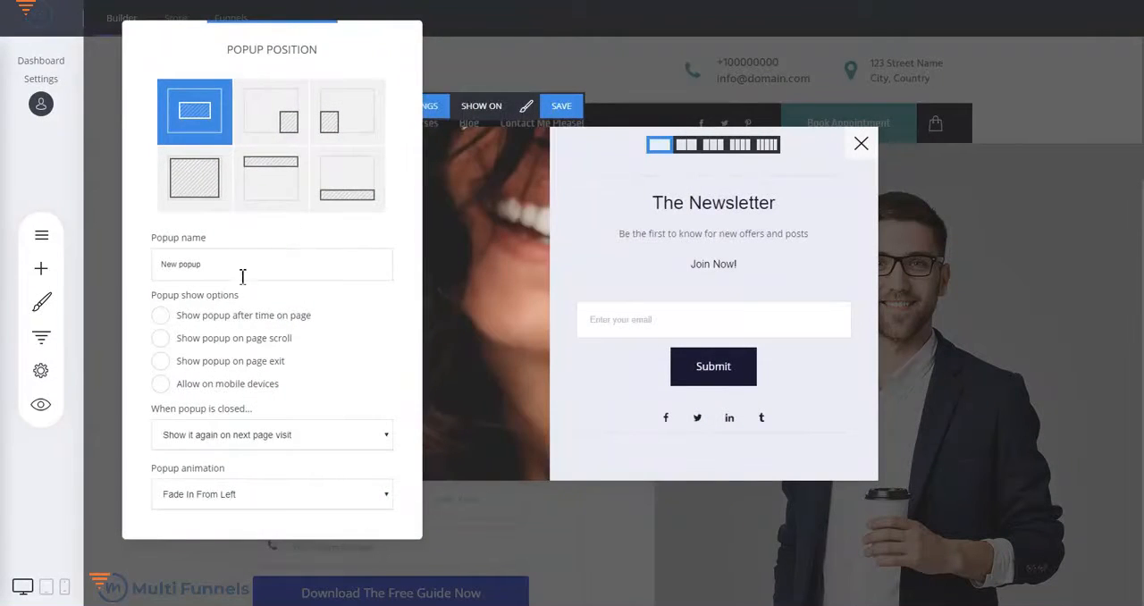
# - Try showing the popup after time on page and on page scroll, turn both off, and view the choices for when it is closed
pyautogui.moveTo(210, 268); pyautogui.dragTo(158, 262)
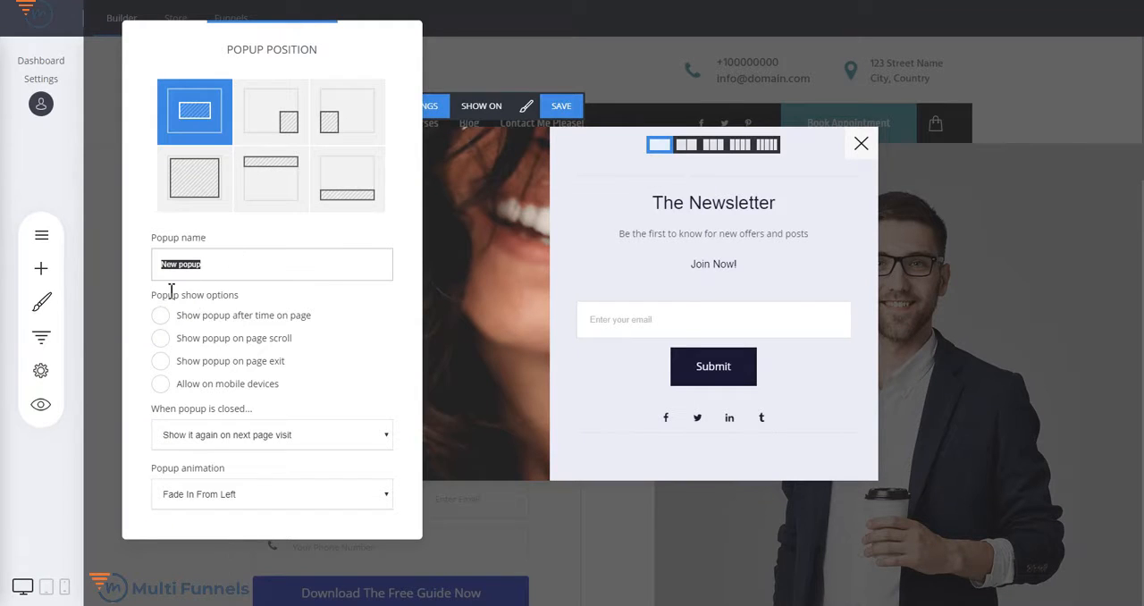
pyautogui.click(300, 325)
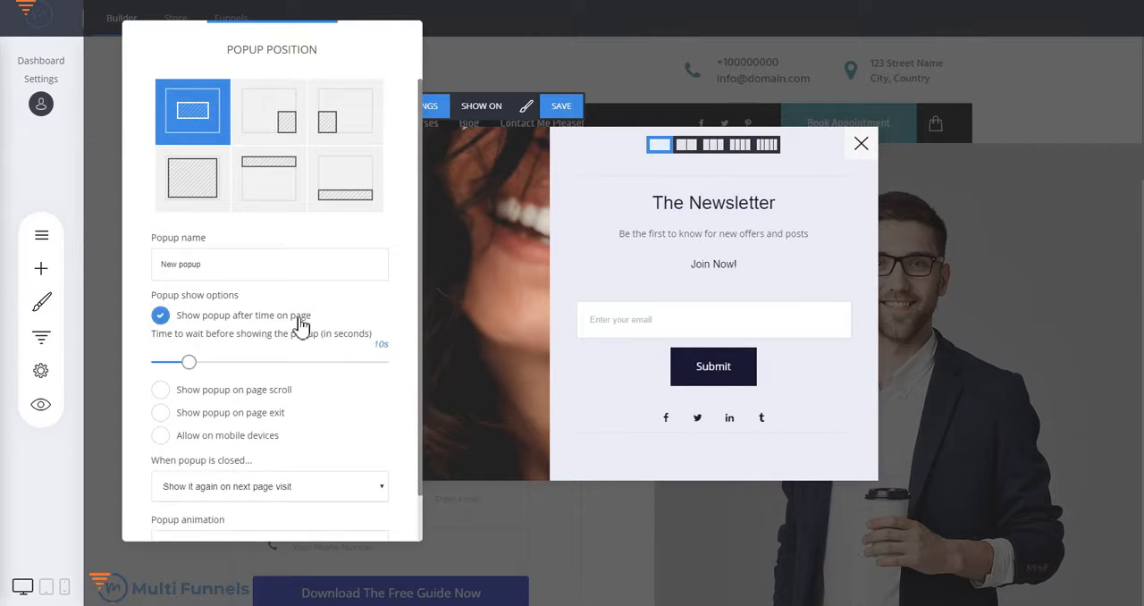
pyautogui.click(300, 325)
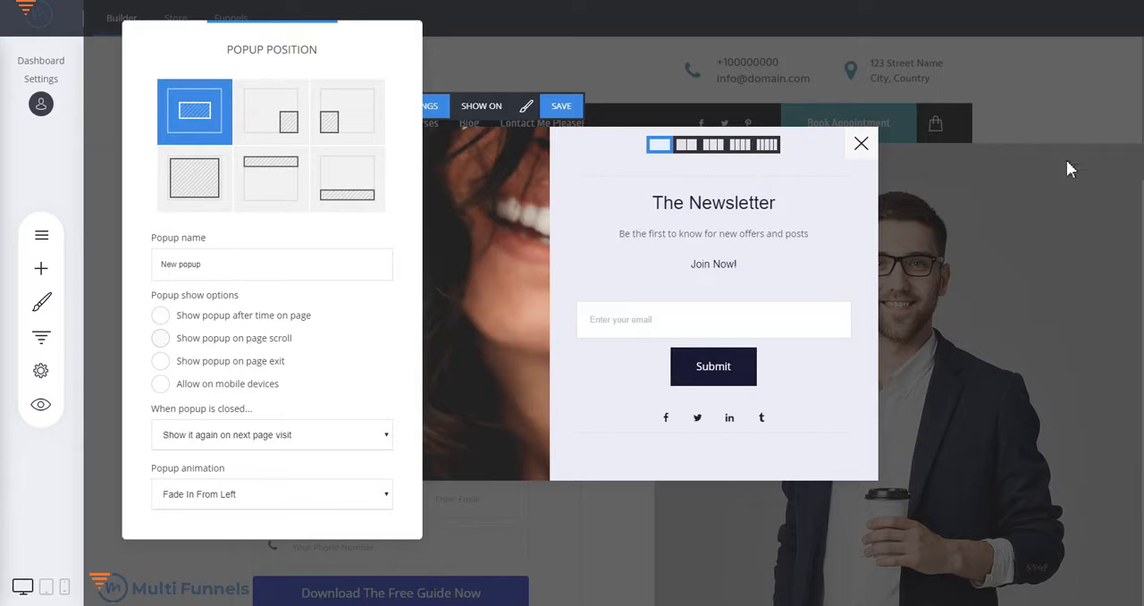
pyautogui.click(262, 339)
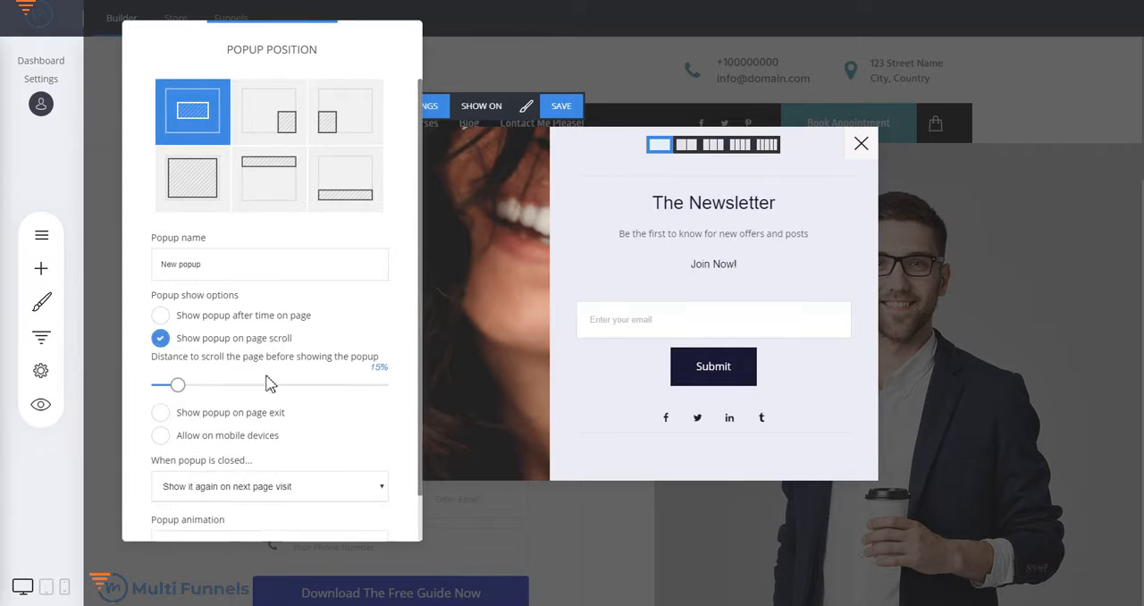
pyautogui.click(197, 345)
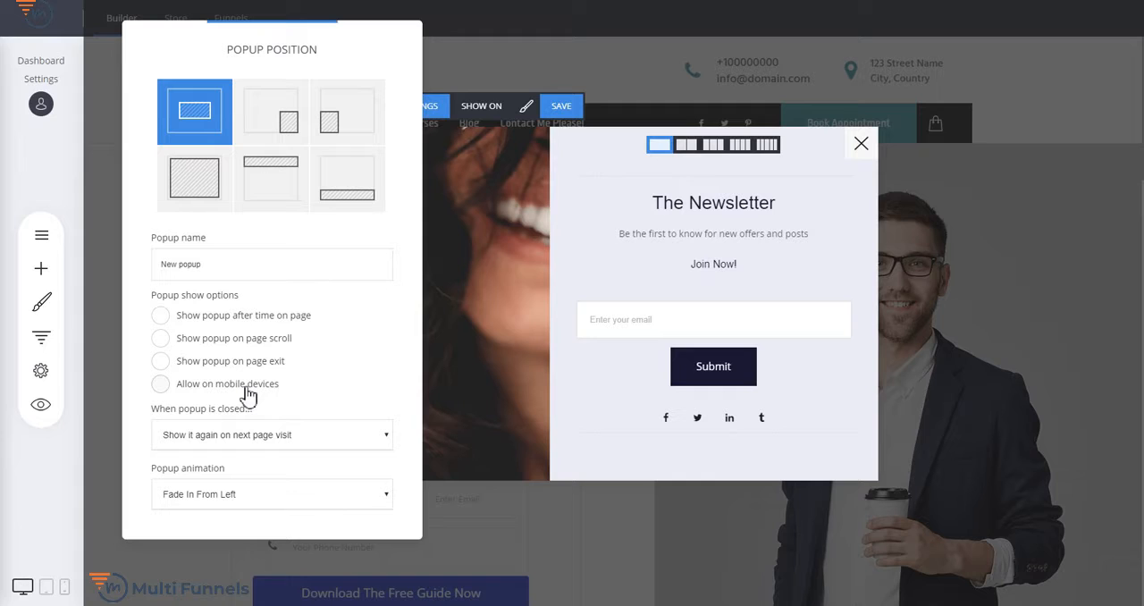
pyautogui.click(260, 445)
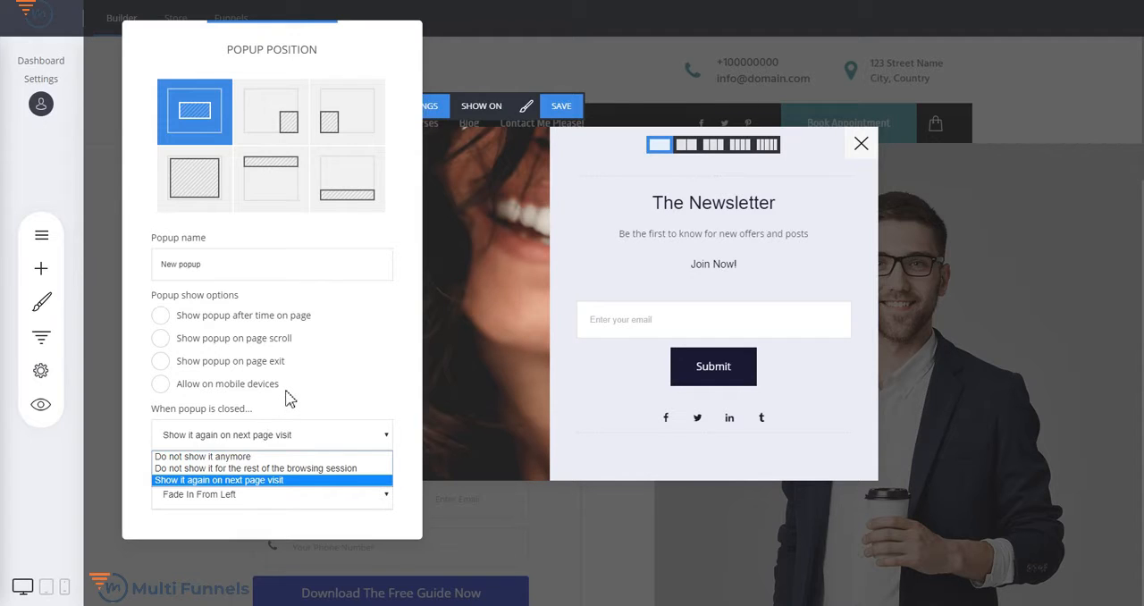
pyautogui.click(355, 417)
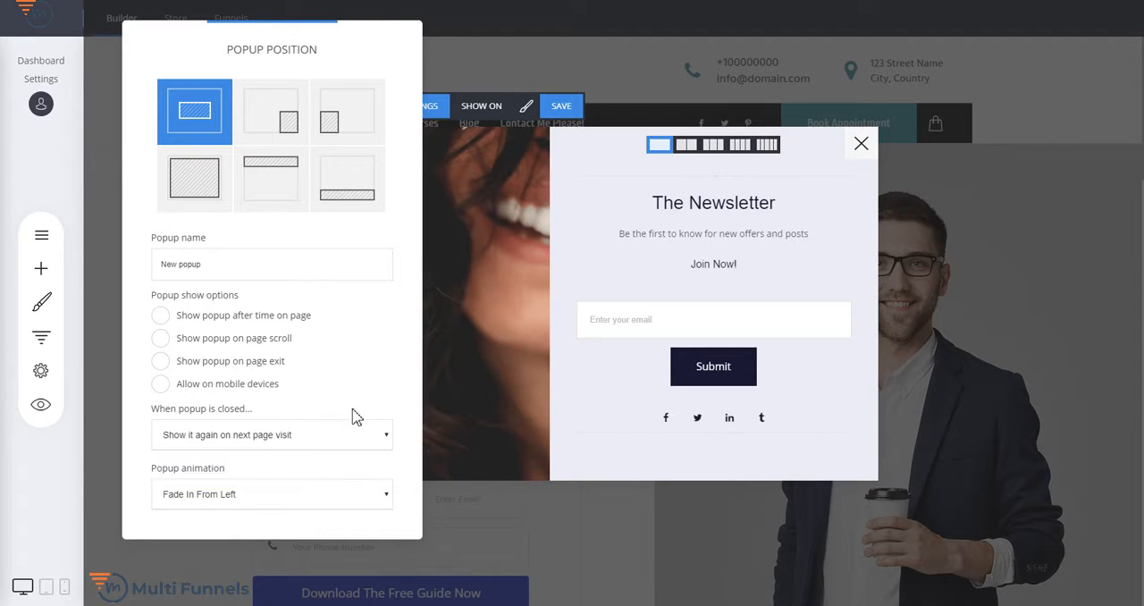
# - Try the Fade in & Scale, 3D Flip Horizontal and 3D Flip Vertical popup animations and return to Fade In From Left
pyautogui.click(240, 497)
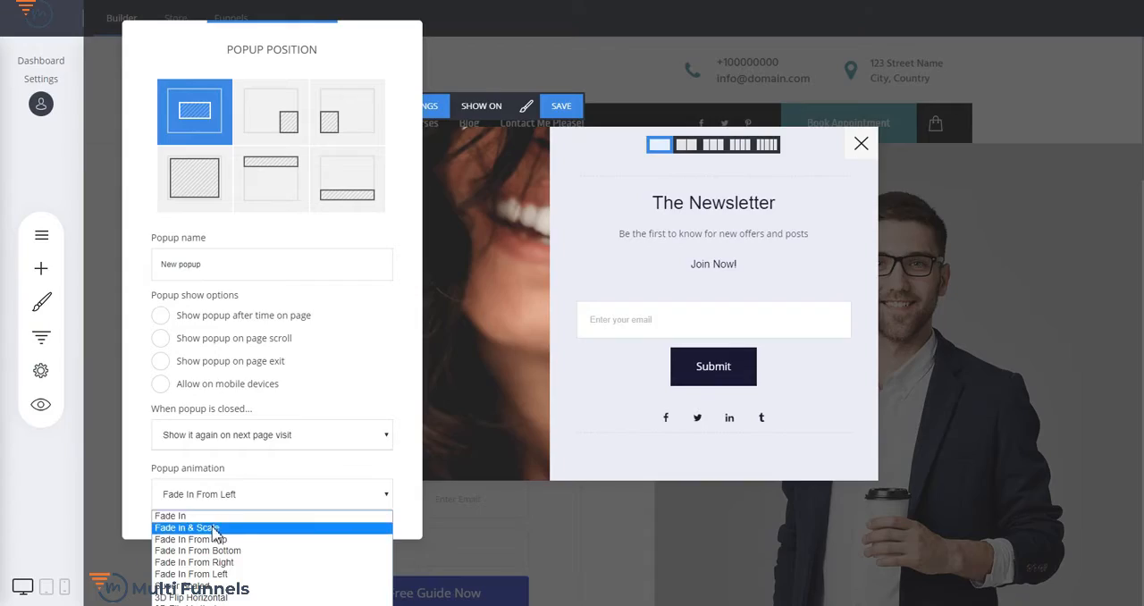
pyautogui.click(211, 527)
pyautogui.rightClick(224, 524)
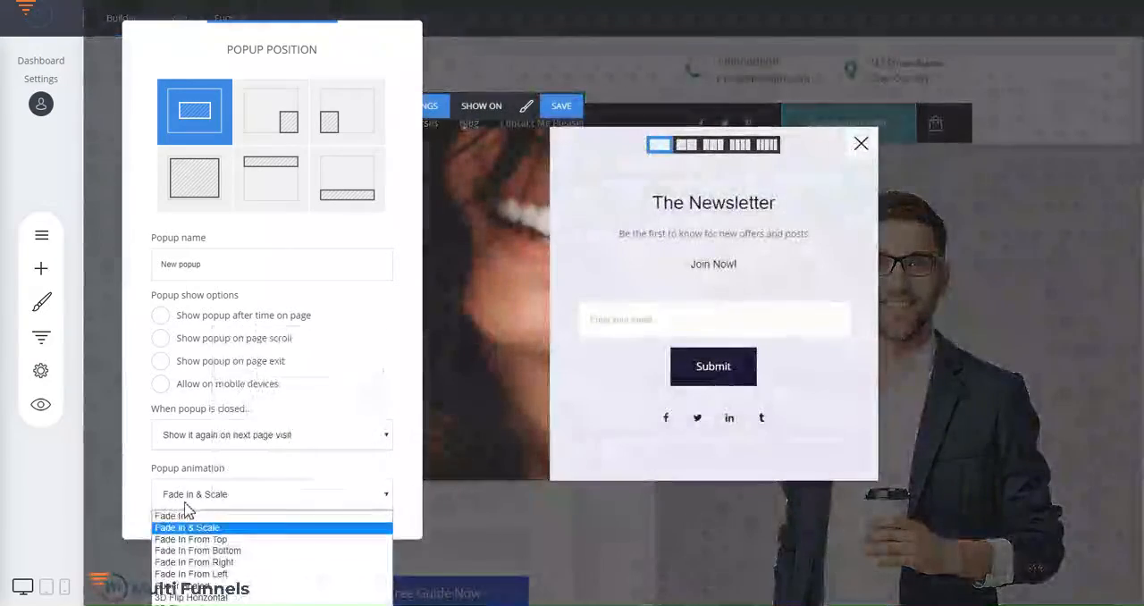
pyautogui.click(191, 596)
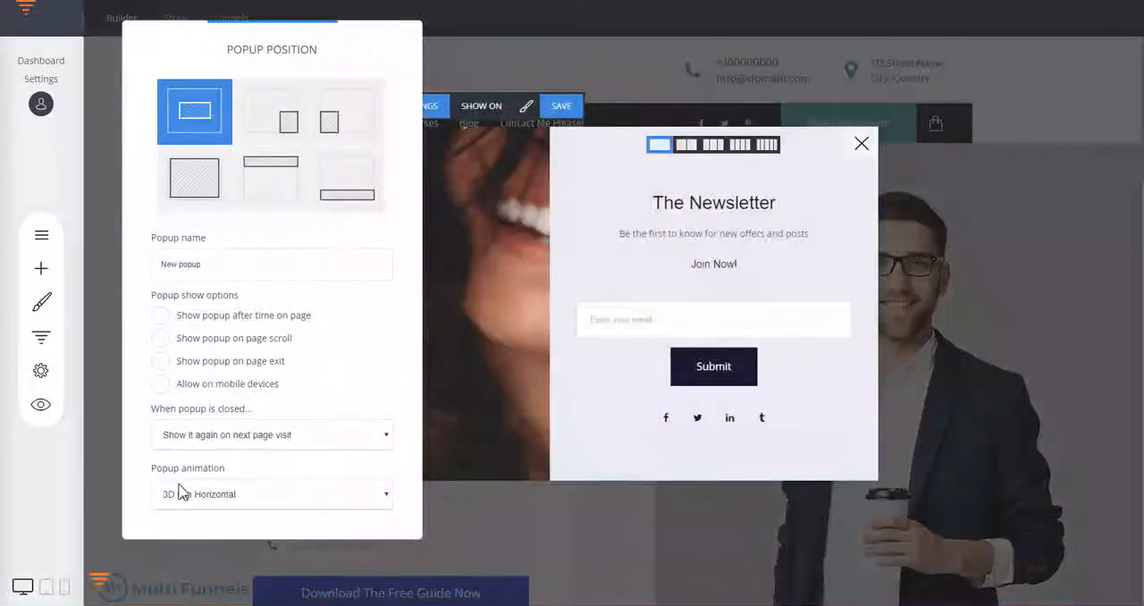
pyautogui.click(191, 494)
pyautogui.click(194, 603)
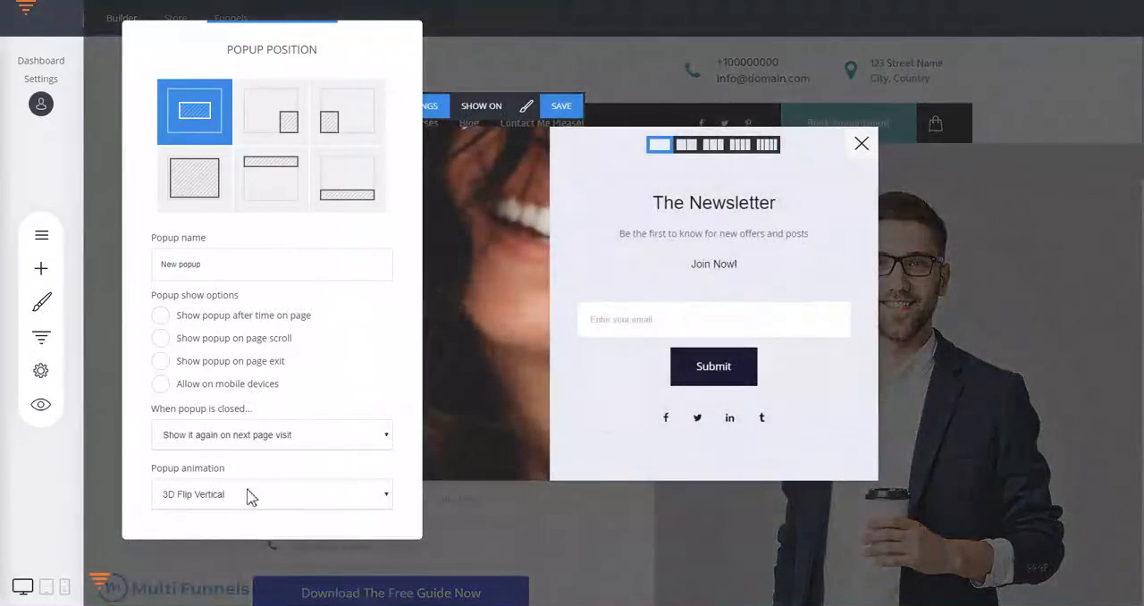
pyautogui.click(319, 493)
pyautogui.click(202, 574)
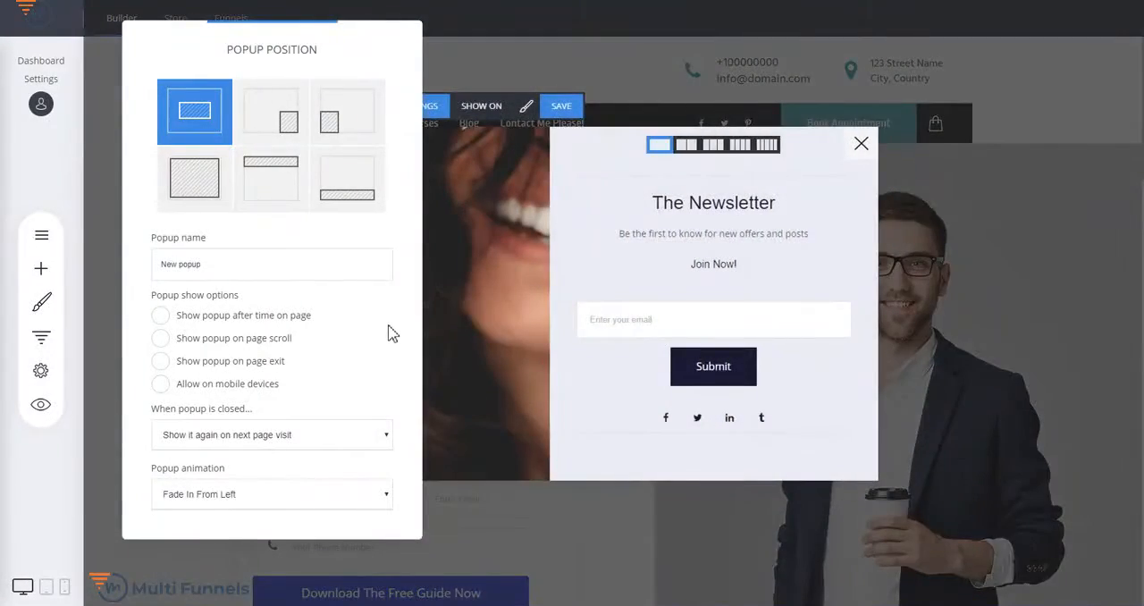
pyautogui.click(566, 252)
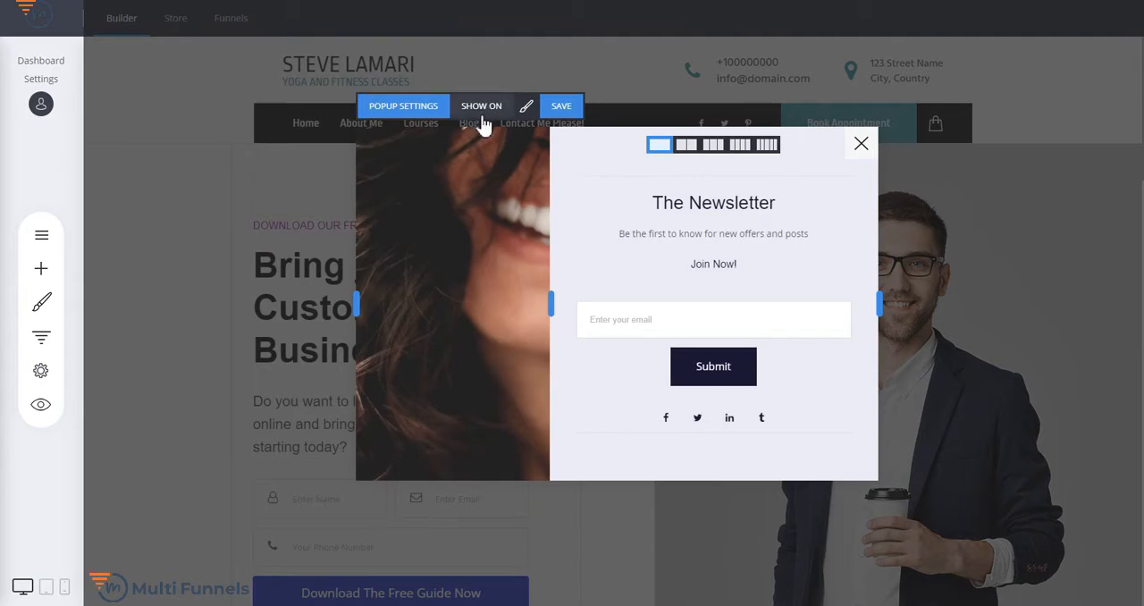
# - Review the popup's show options and the list of pages it can be shown on, without selecting any page
pyautogui.click(403, 108)
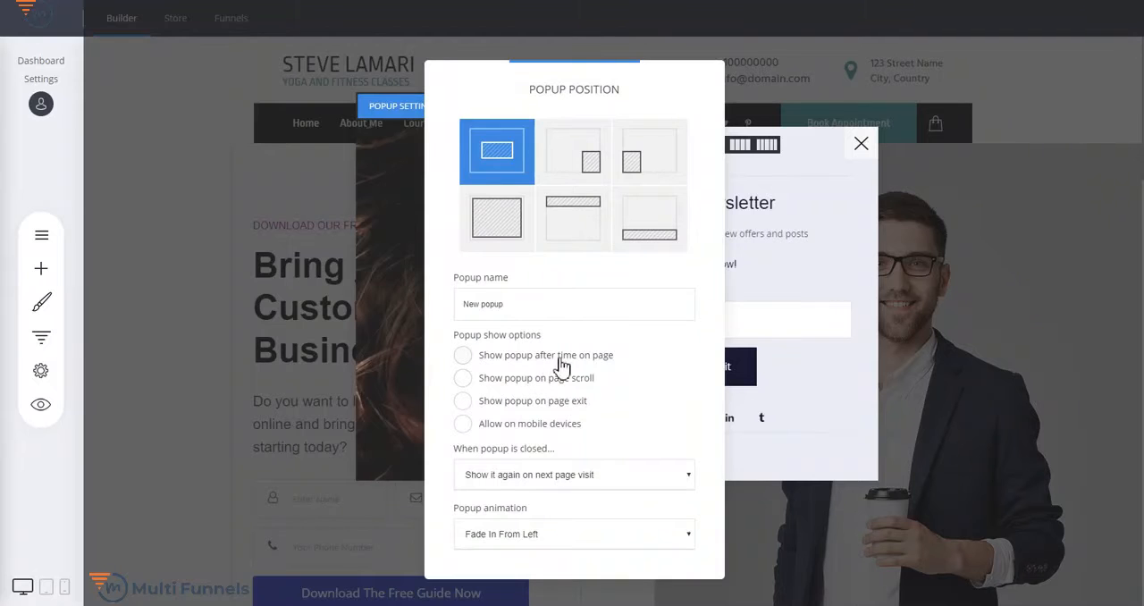
pyautogui.click(398, 291)
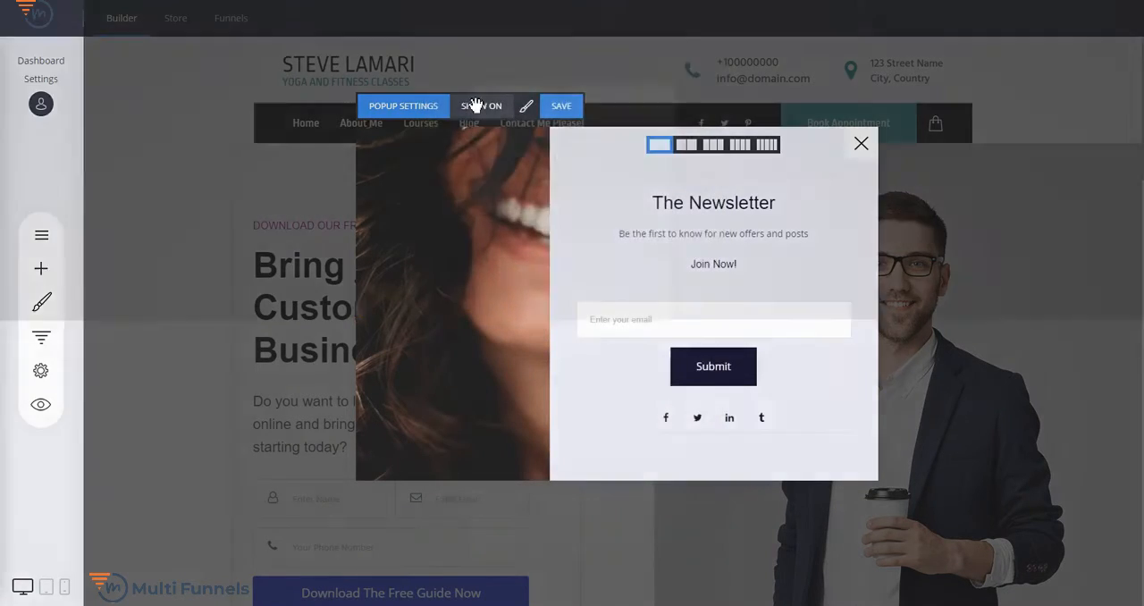
pyautogui.click(475, 106)
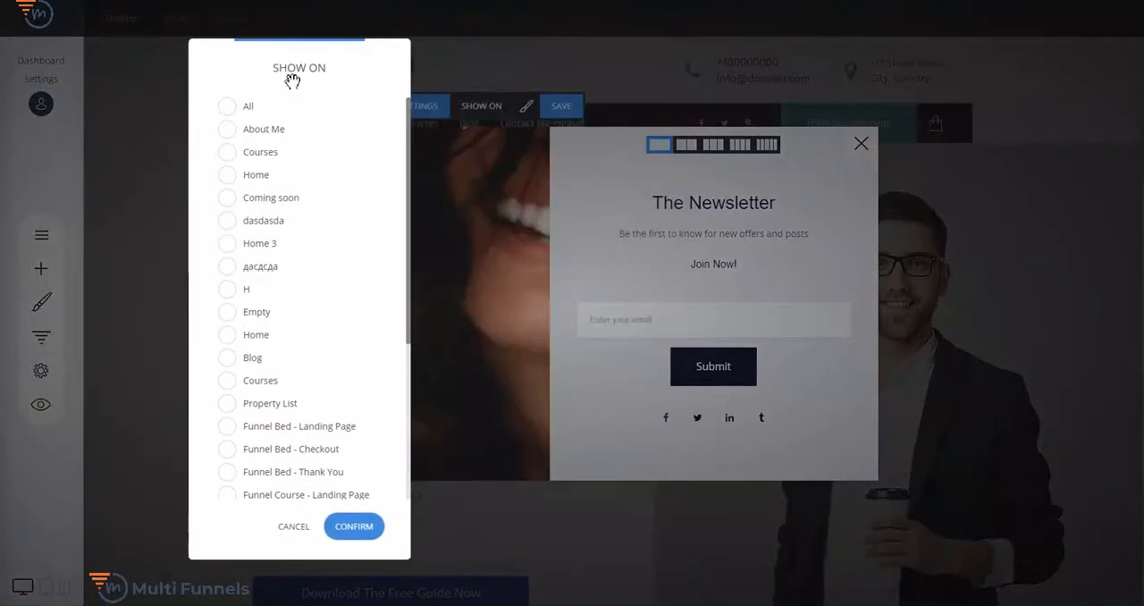
pyautogui.scroll(-3, 324, 190)
pyautogui.scroll(5, 330, 371)
pyautogui.click(291, 528)
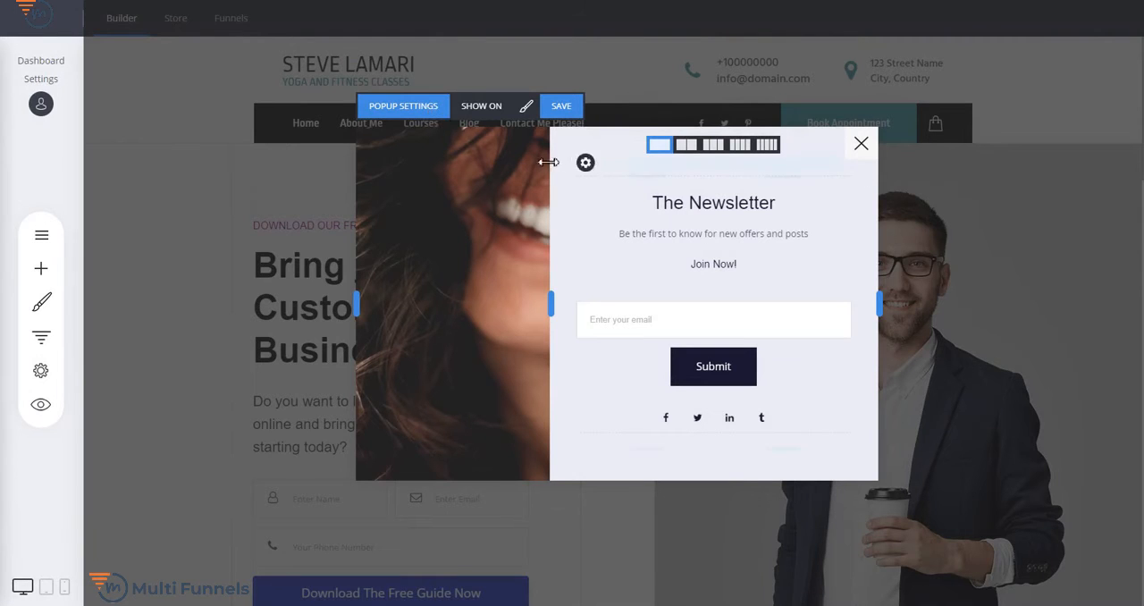
# - Name the popup "Test Popup", save it and close it
pyautogui.click(428, 107)
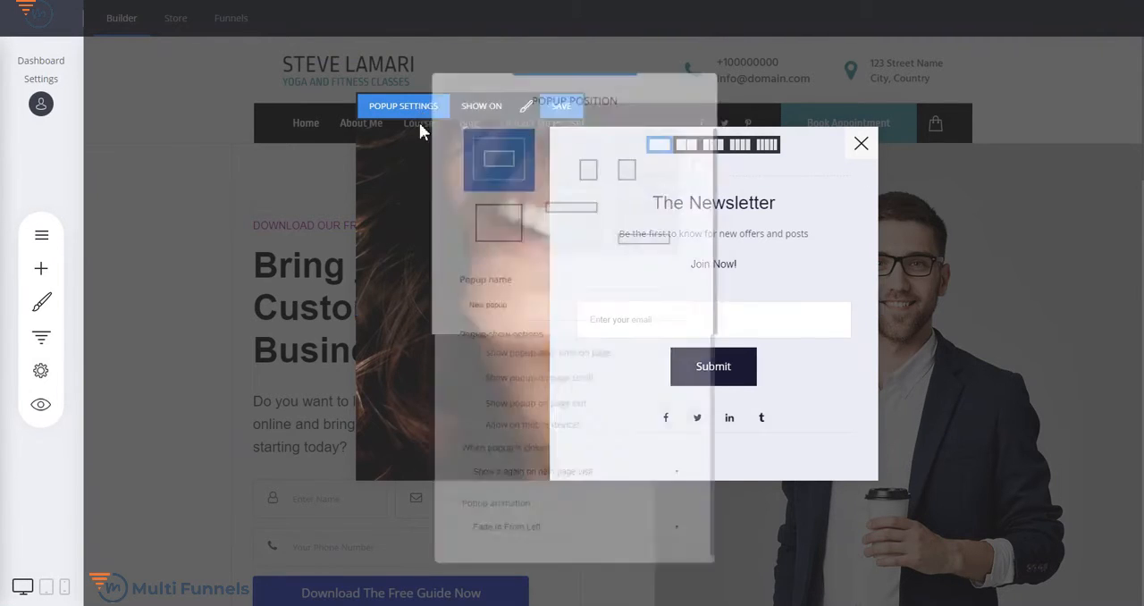
pyautogui.write('T')
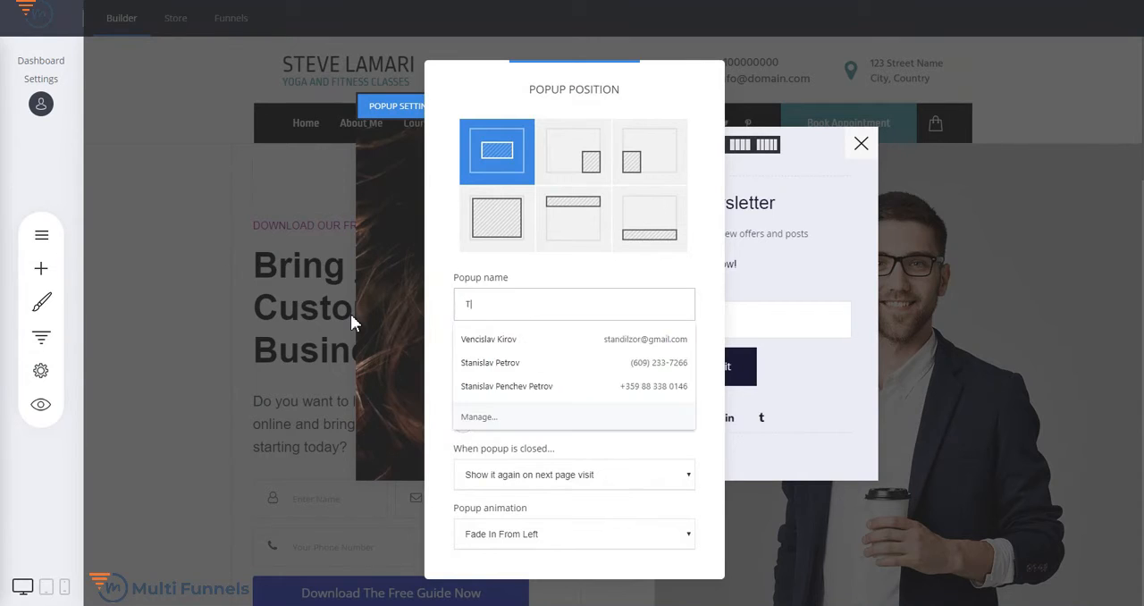
pyautogui.write('est Popup')
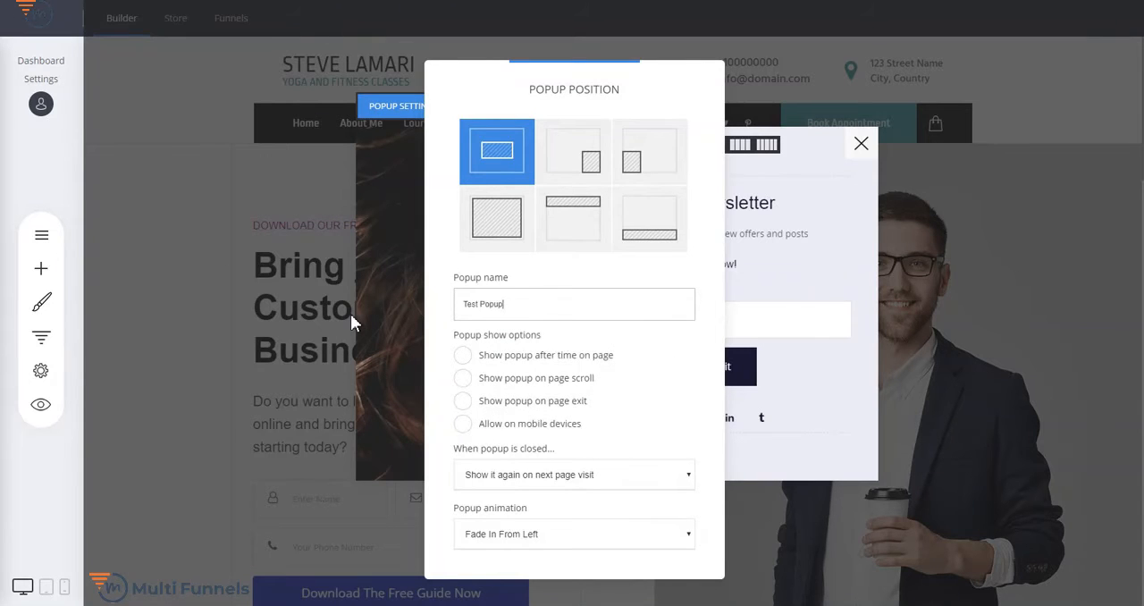
pyautogui.click(876, 250)
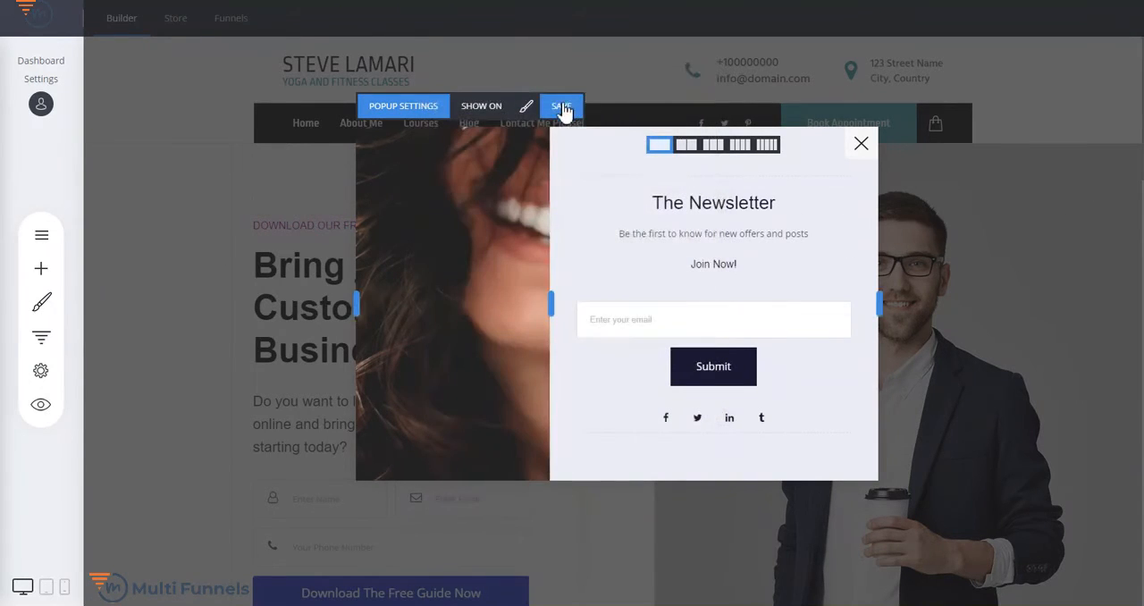
pyautogui.click(561, 107)
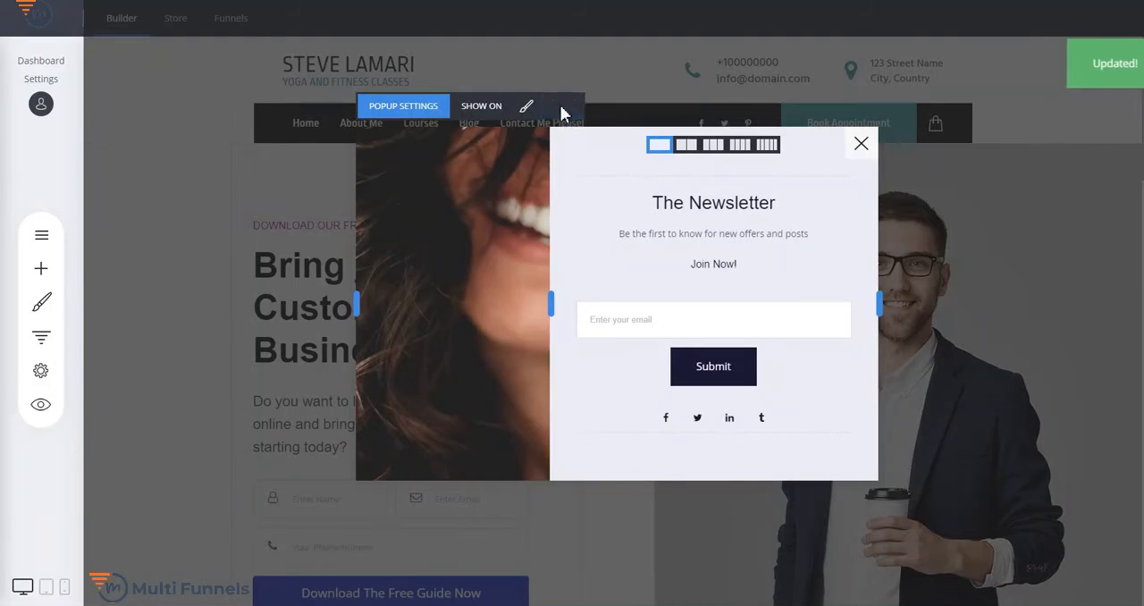
pyautogui.click(861, 146)
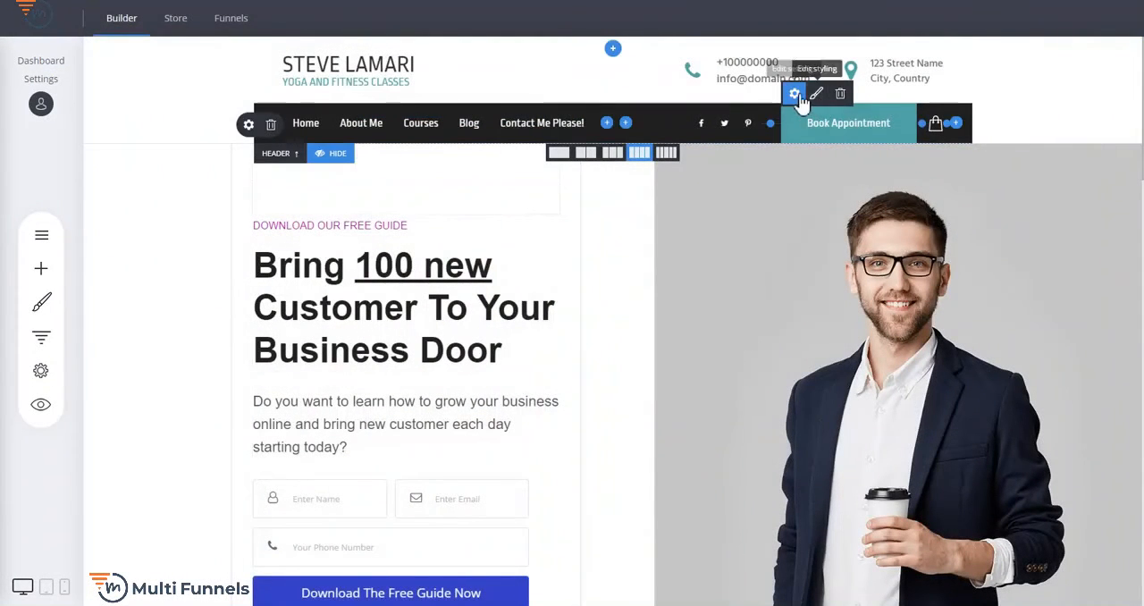
# - Link the header's Book Appointment button to the popup named Test Popup and save the page changes
pyautogui.click(796, 96)
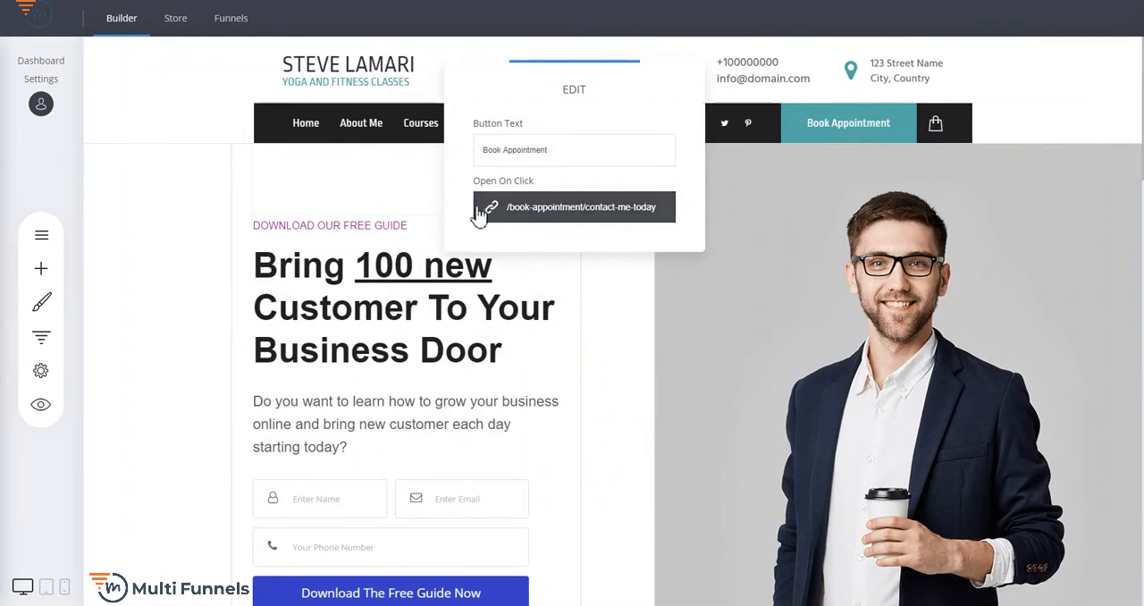
pyautogui.click(574, 214)
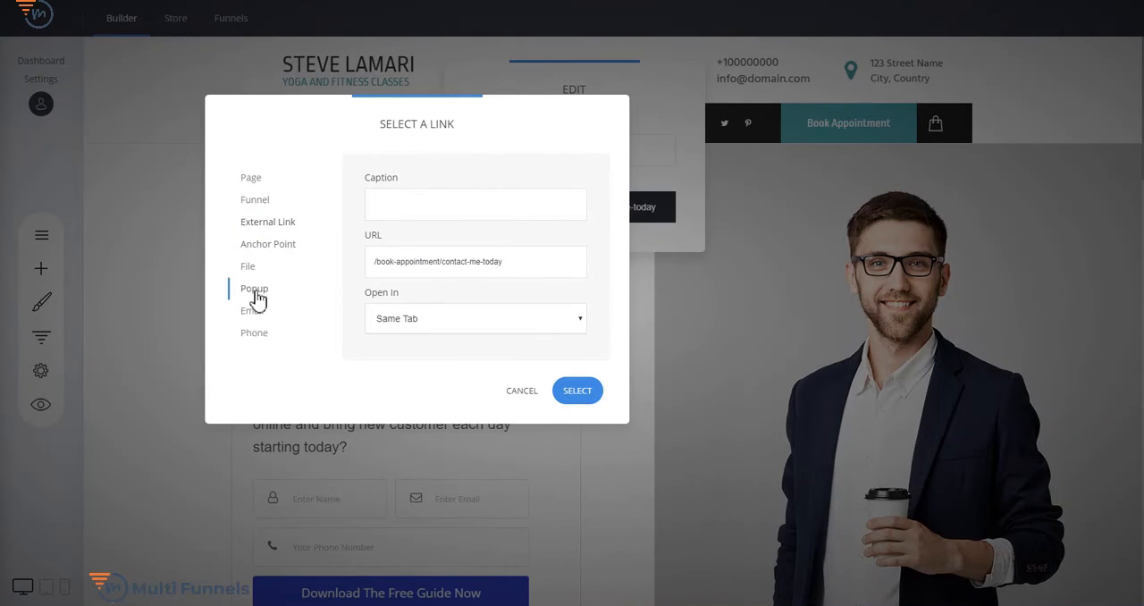
pyautogui.click(254, 291)
pyautogui.click(427, 208)
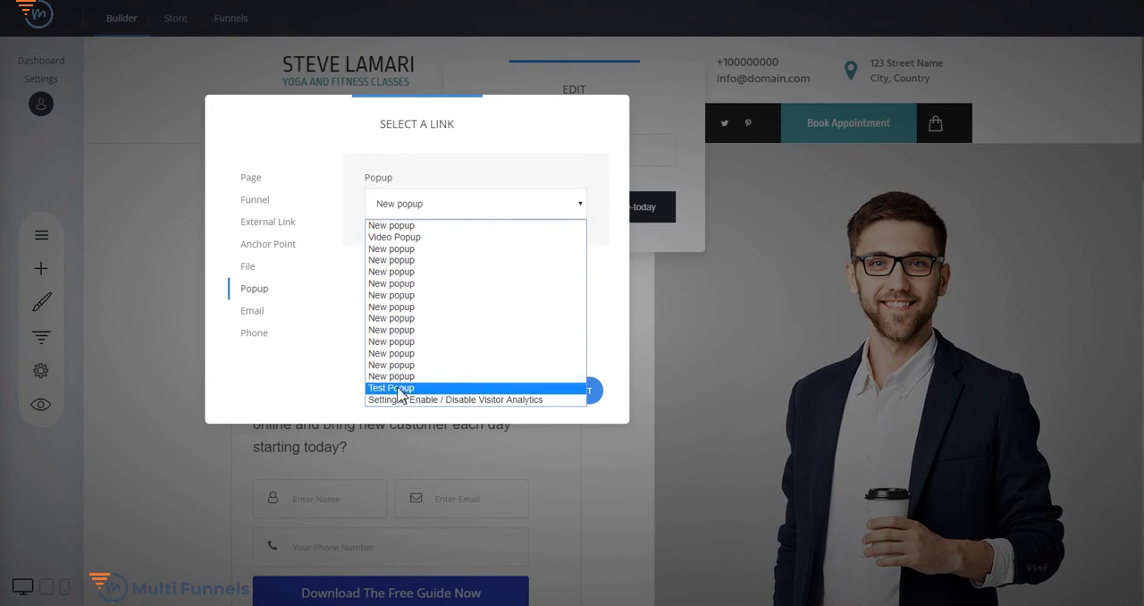
pyautogui.click(398, 390)
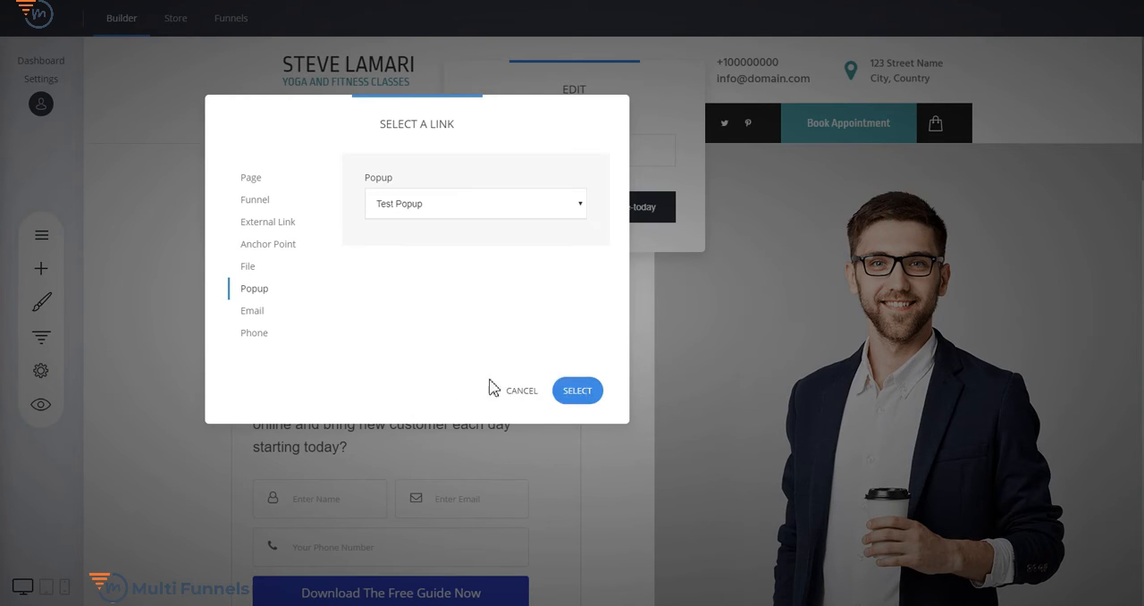
pyautogui.click(577, 390)
pyautogui.click(657, 319)
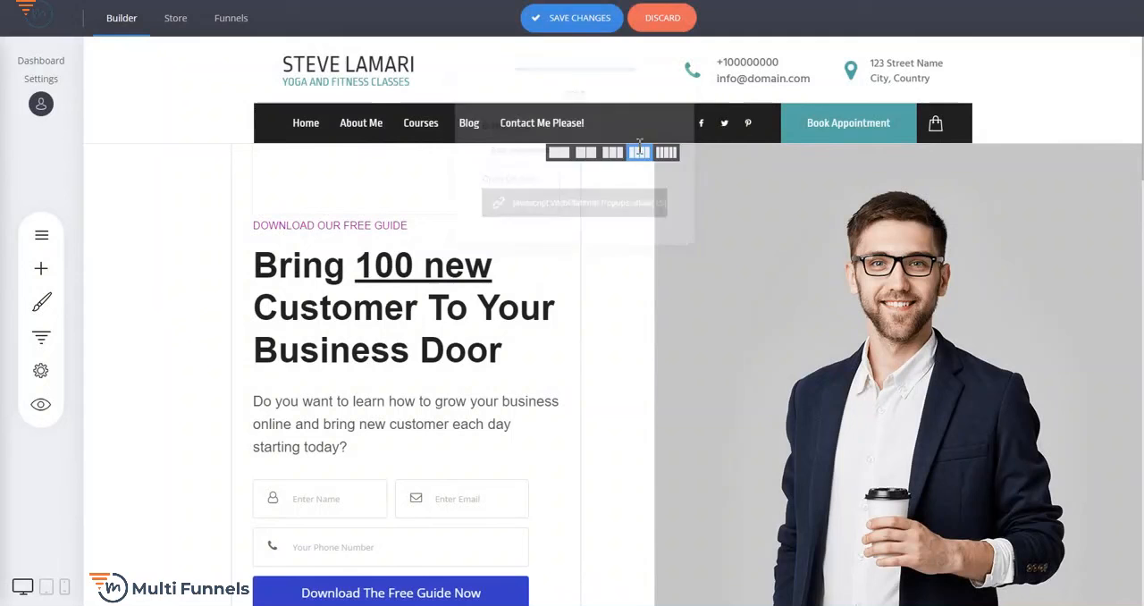
pyautogui.click(582, 25)
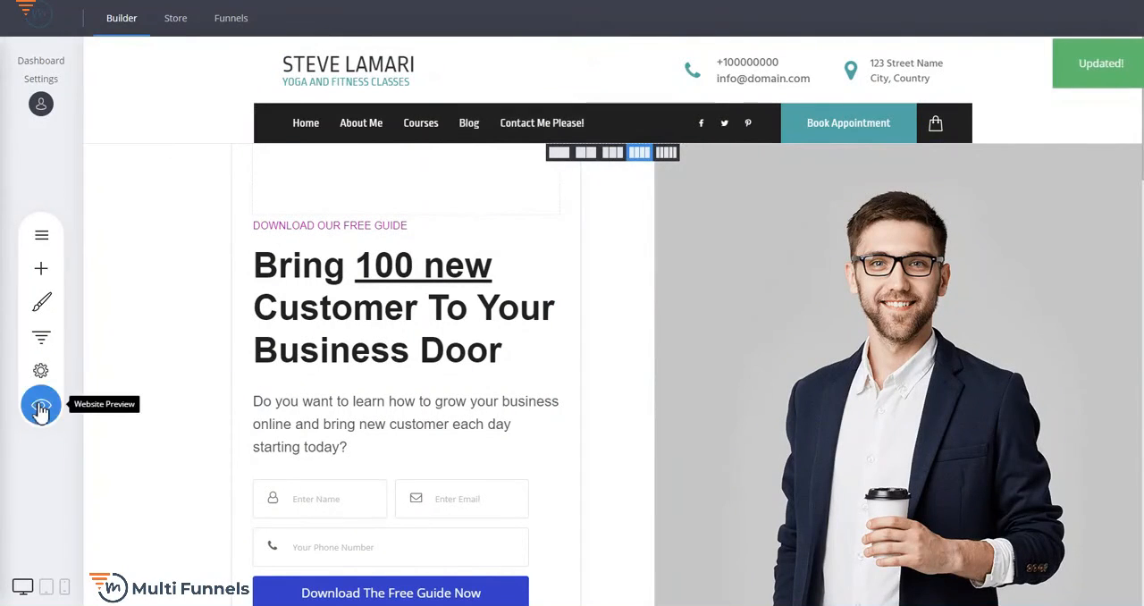
# - Preview the website, test that the Book Appointment button opens the popup, and leave the preview
pyautogui.click(41, 407)
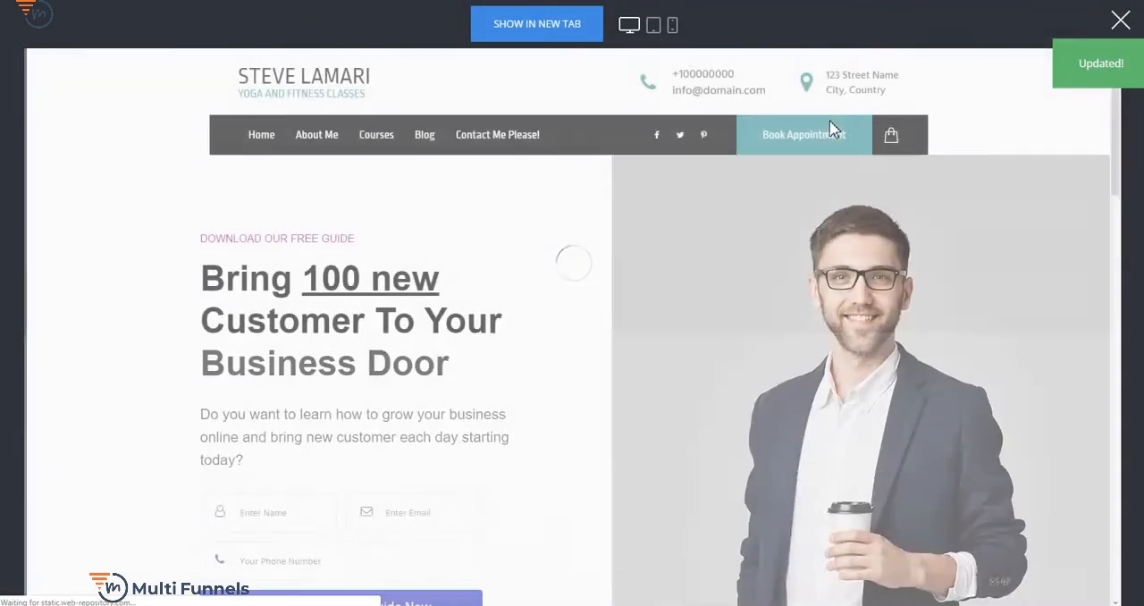
pyautogui.click(832, 139)
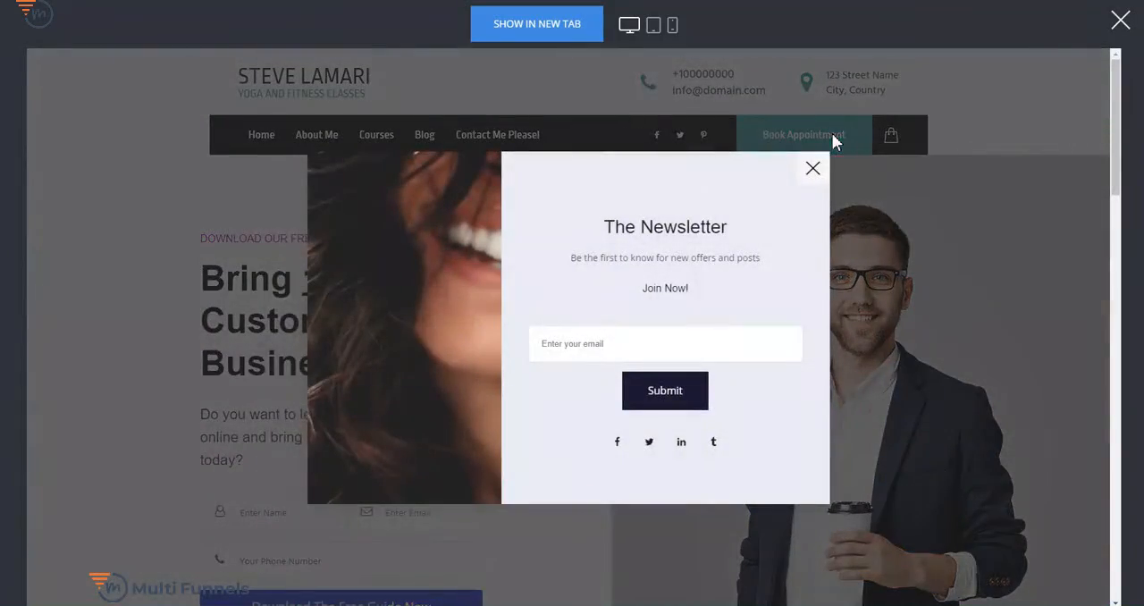
pyautogui.click(812, 170)
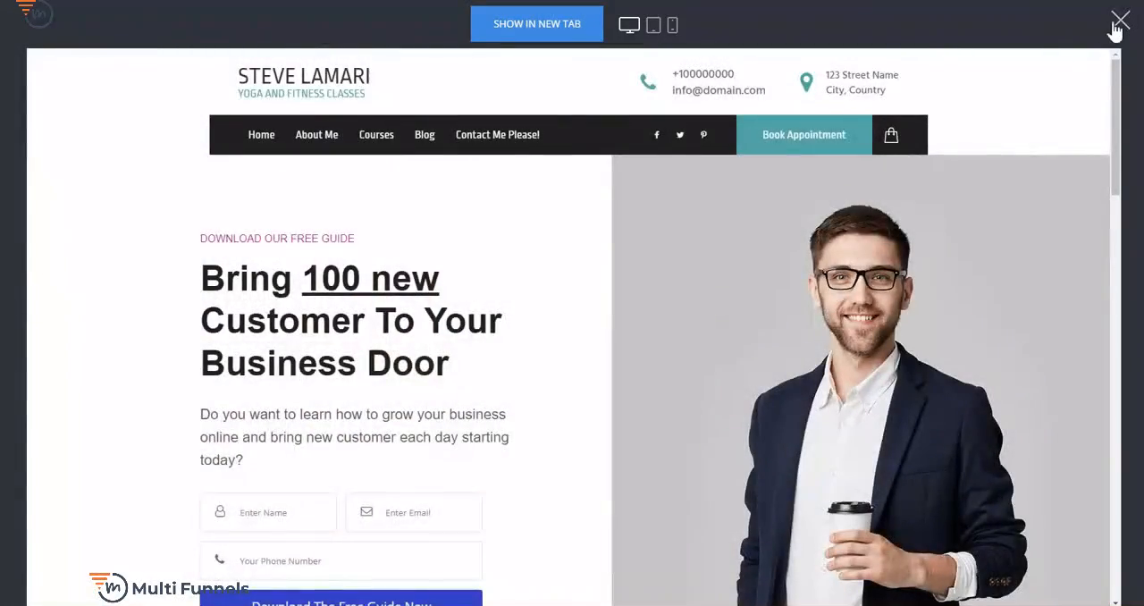
pyautogui.click(1118, 24)
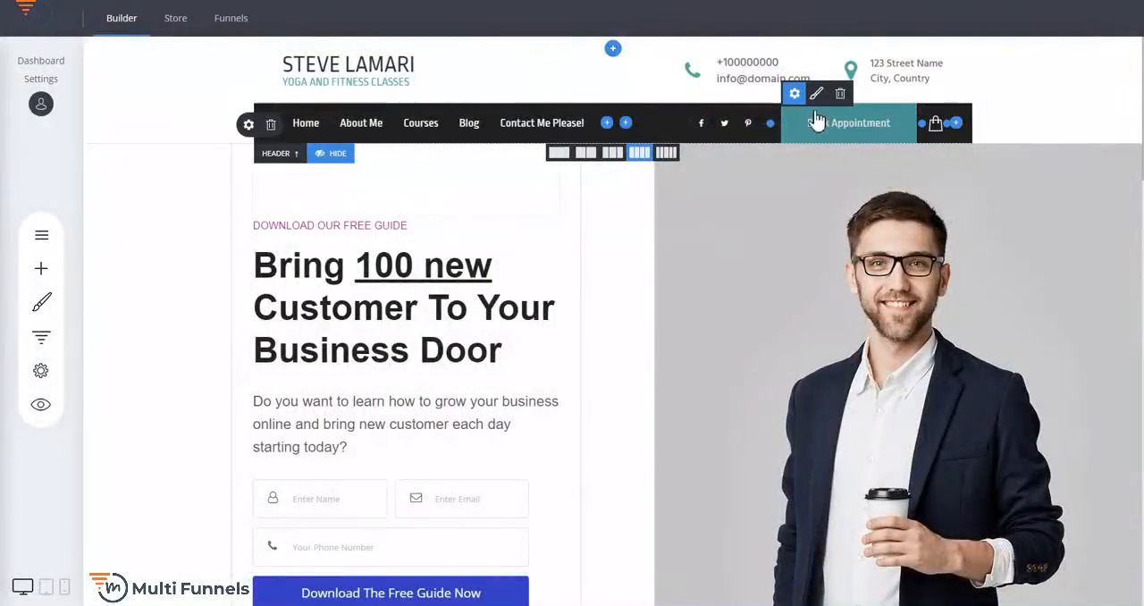